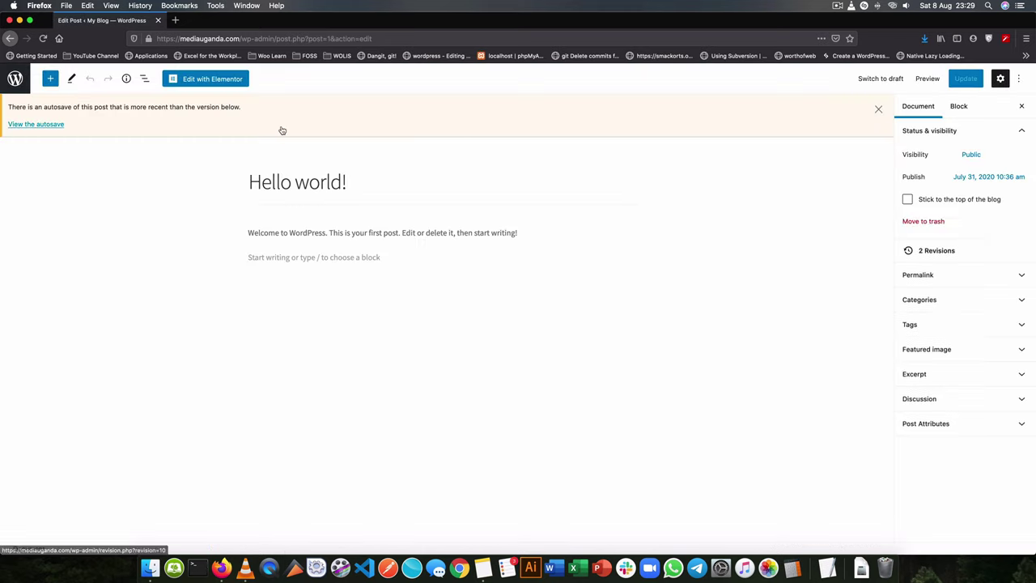
Step: Launch Elementor on the Hello world! post and scroll to the empty drop area
left_click(217, 80)
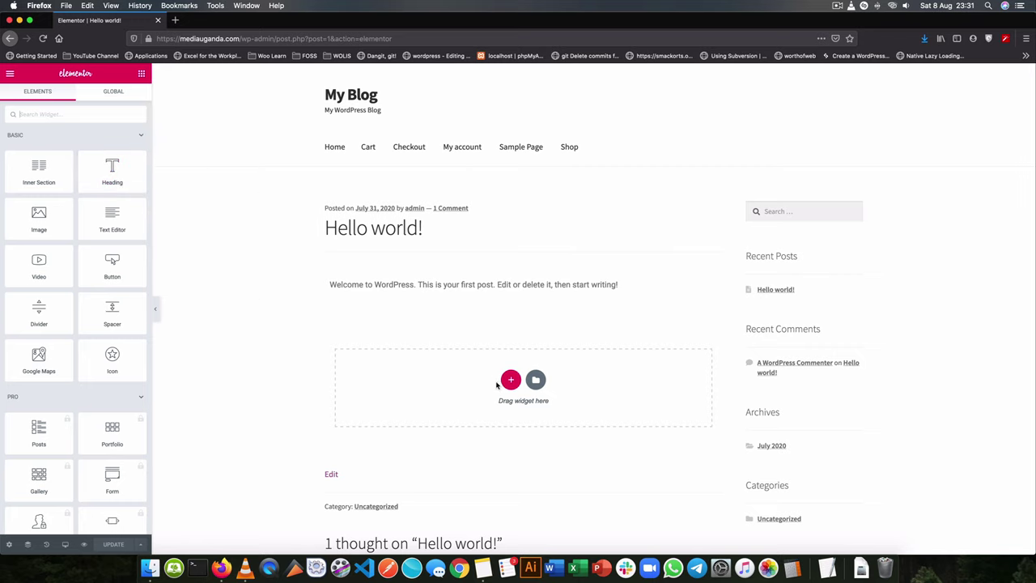
scroll(522, 377, "down", 1)
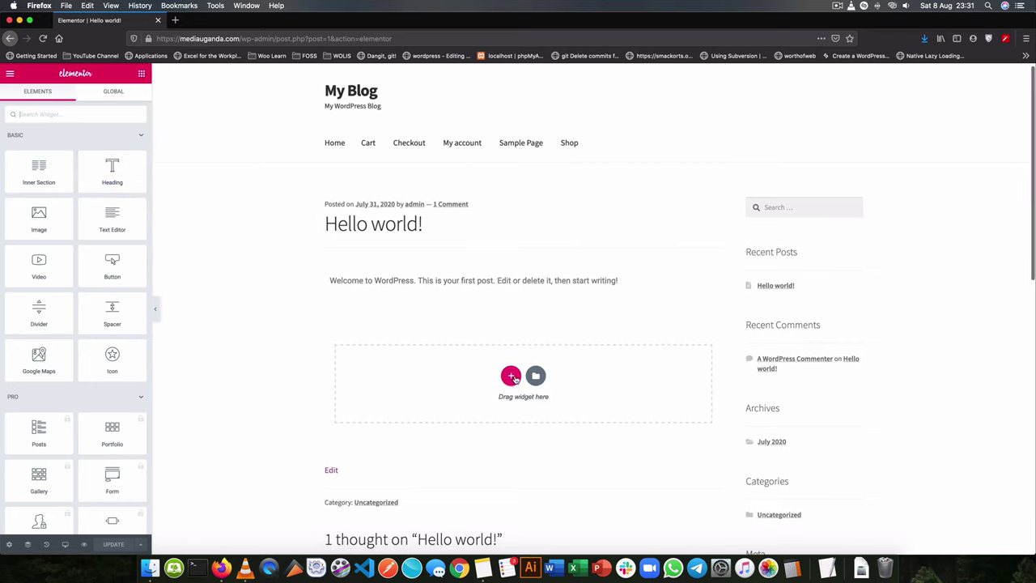
Step: Insert the 'Join Over Million People' block from the Library's Blocks tab into the post
left_click(511, 377)
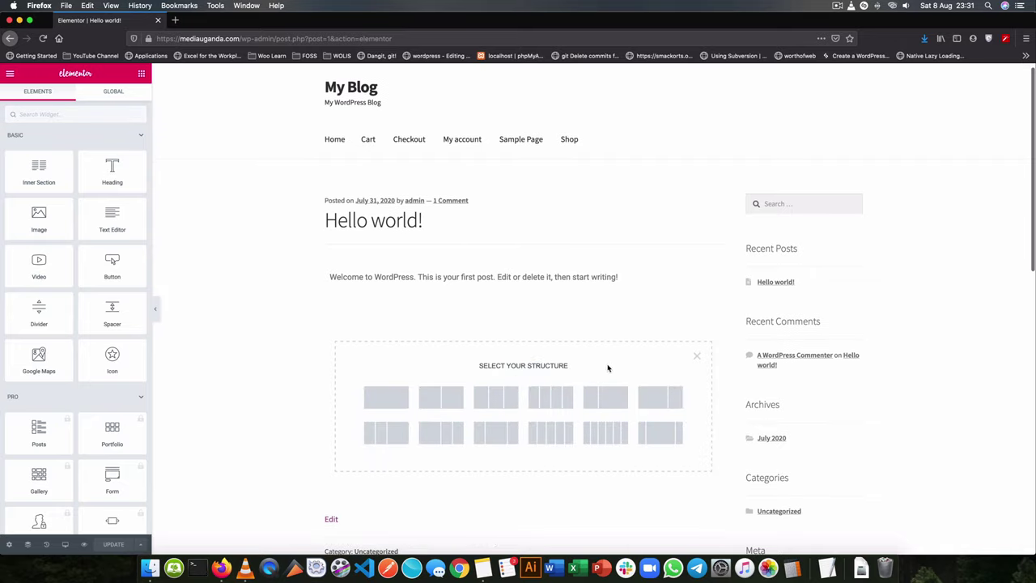
left_click(697, 356)
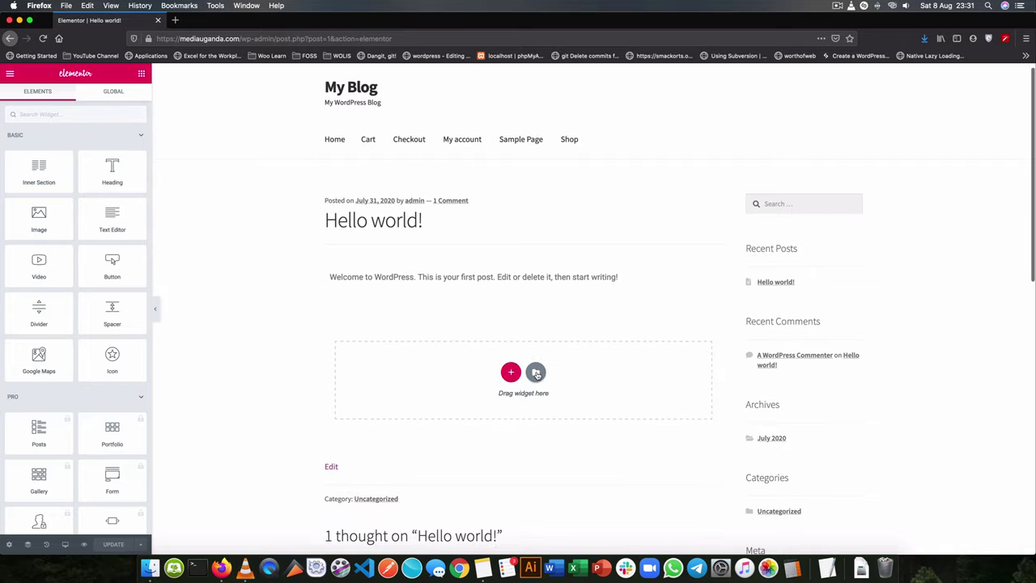
left_click(536, 374)
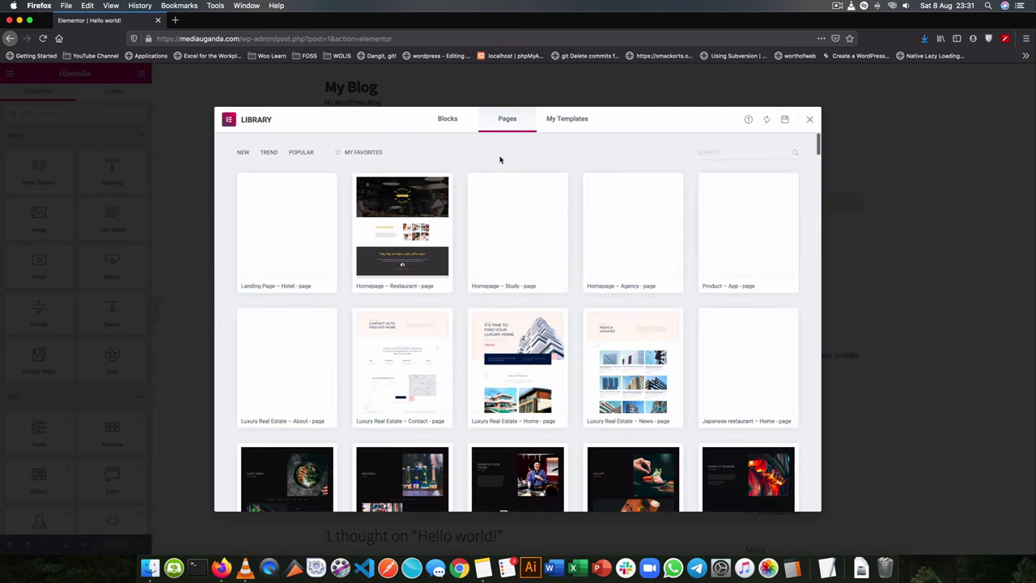
left_click(443, 121)
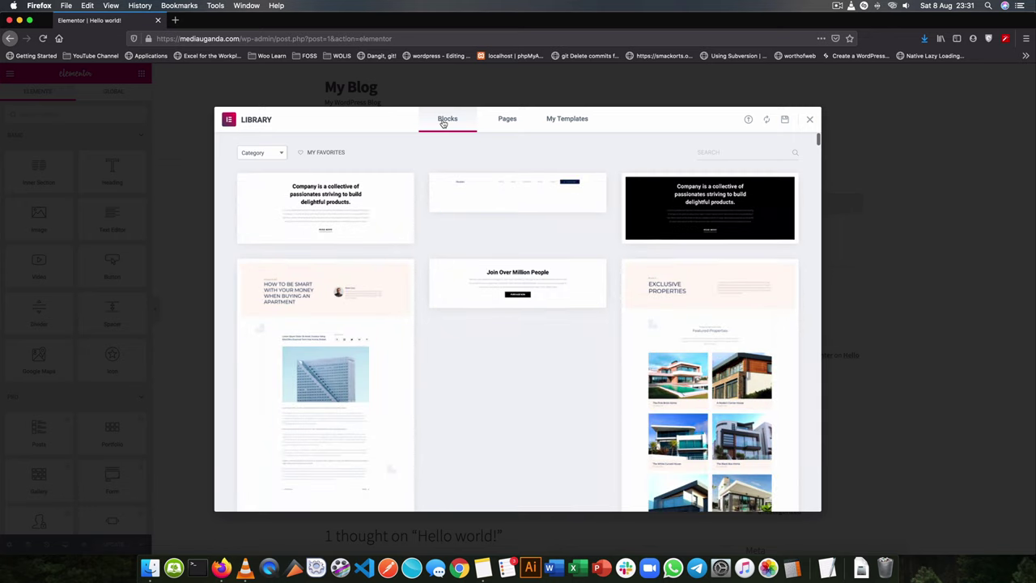
mouse_move(517, 246)
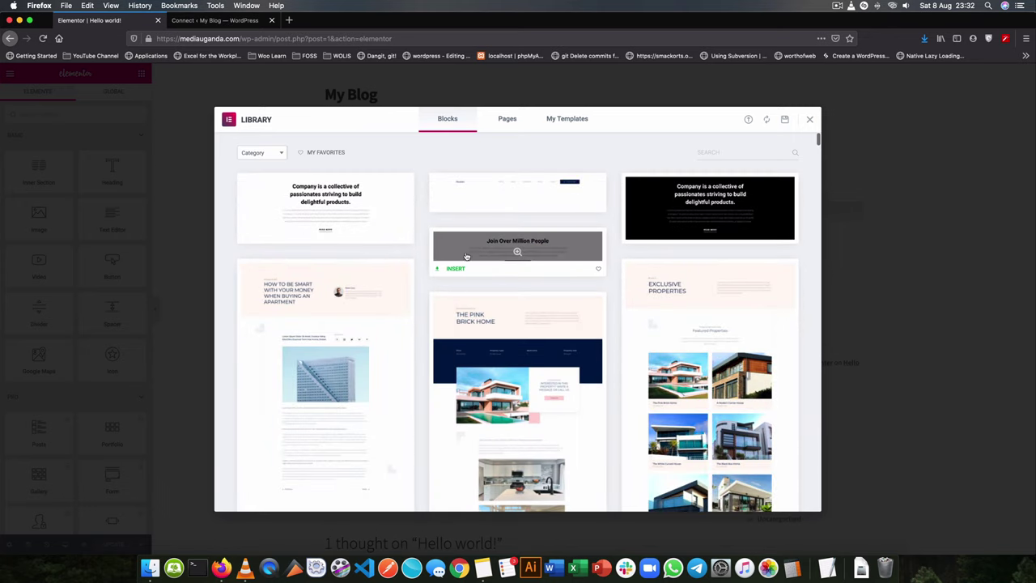
left_click(454, 270)
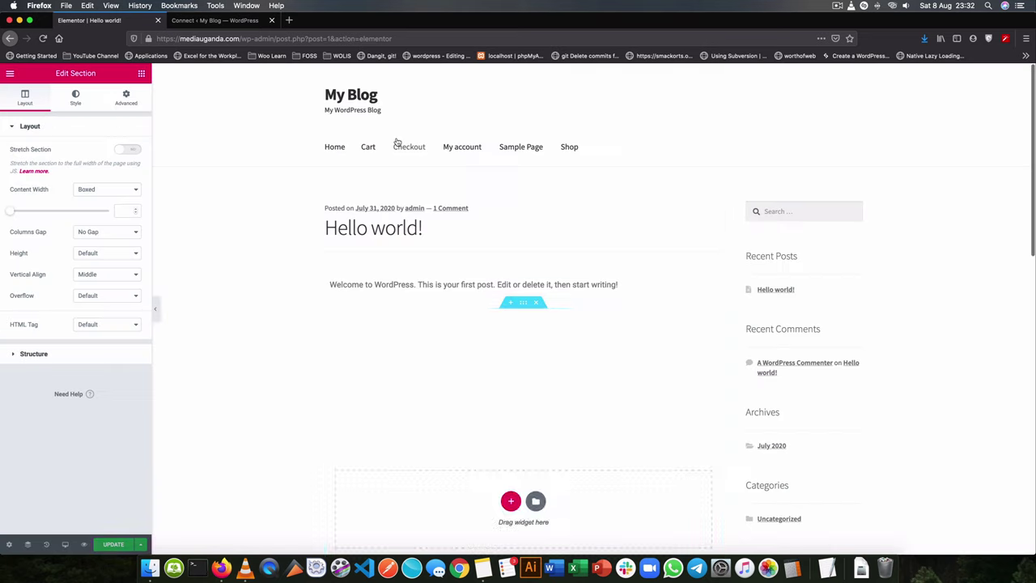
Step: Delete 'over a million' from the inserted heading so it reads 'Join people'
scroll(553, 362, "down", 1)
scroll(526, 360, "down", 1)
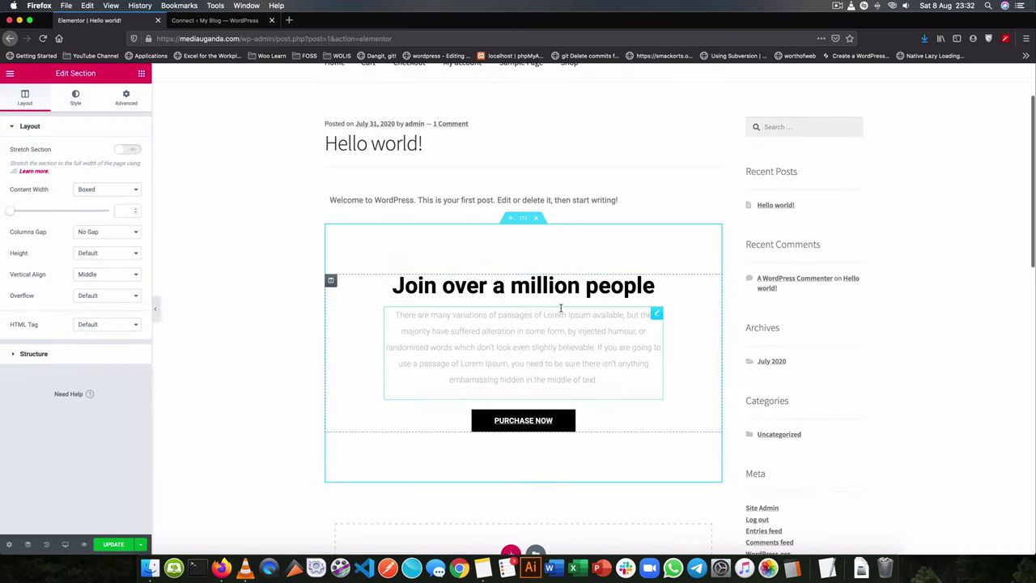
left_click(531, 285)
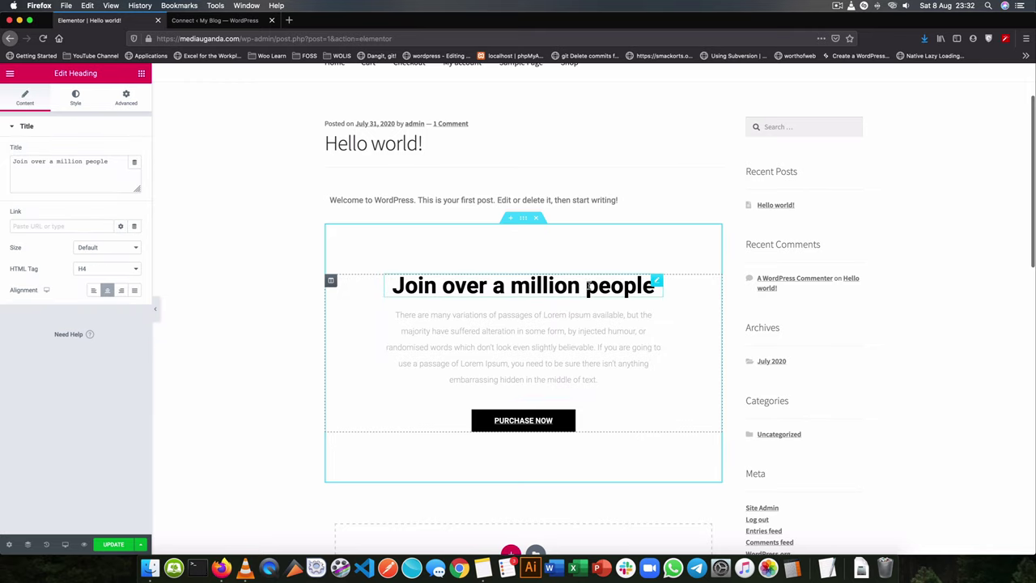
left_click_drag(585, 285, 455, 285)
key("BackSpace")
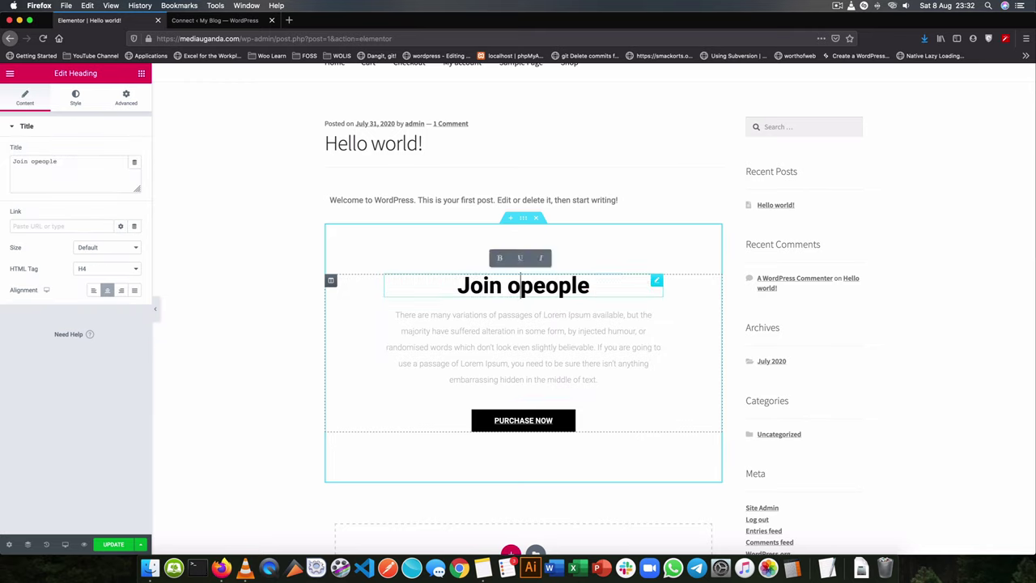
key("BackSpace")
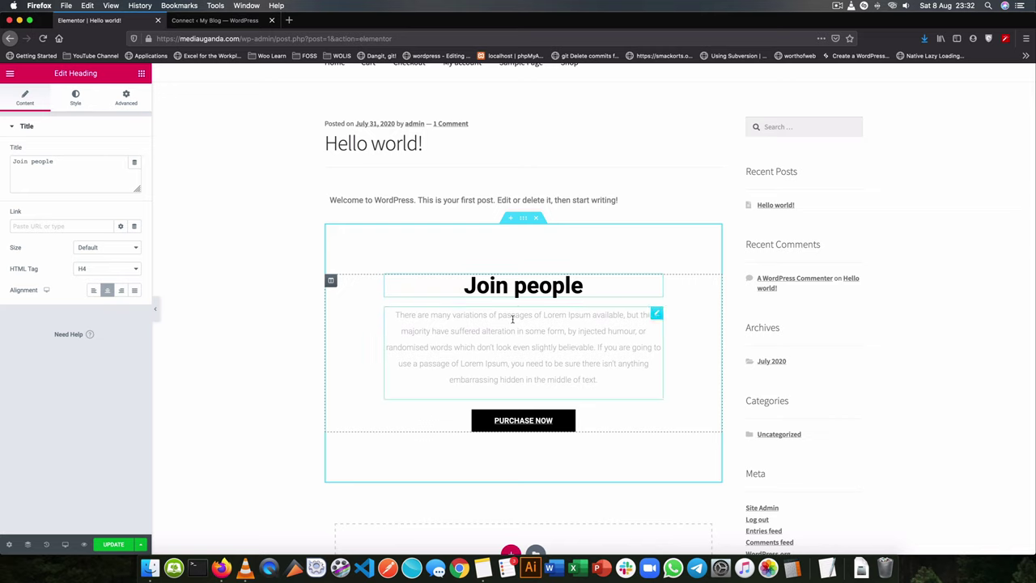
left_click(436, 342)
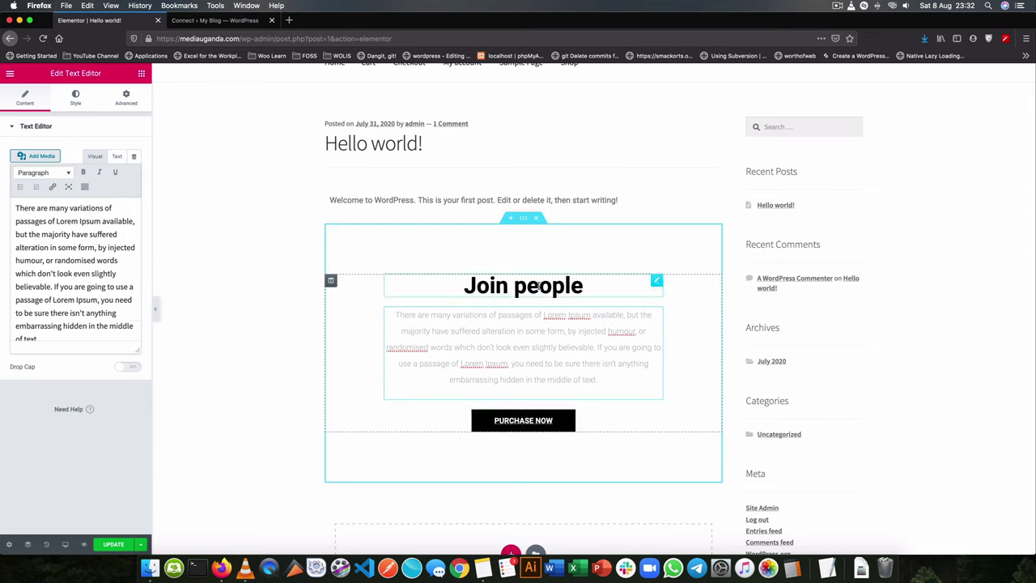
scroll(454, 263, "down", 5)
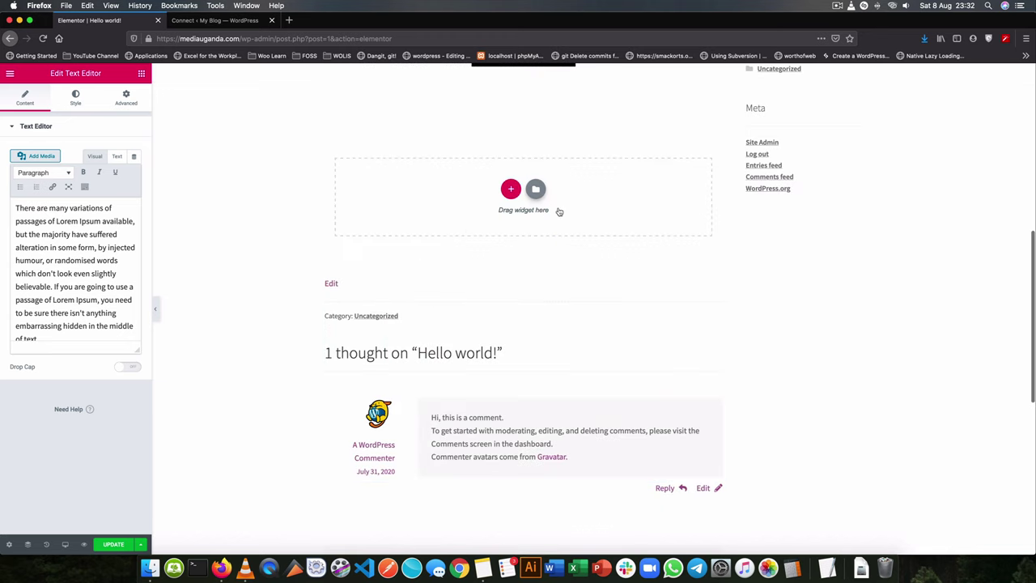
Step: Insert the 'Homepage – Restaurant' page template from the Library's Pages tab and review it
left_click(534, 189)
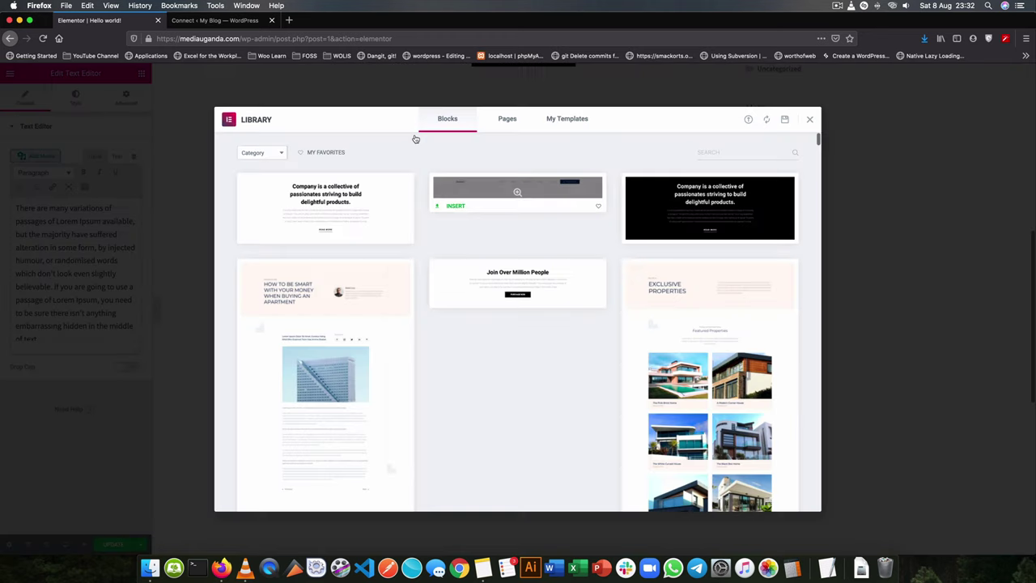
left_click(507, 121)
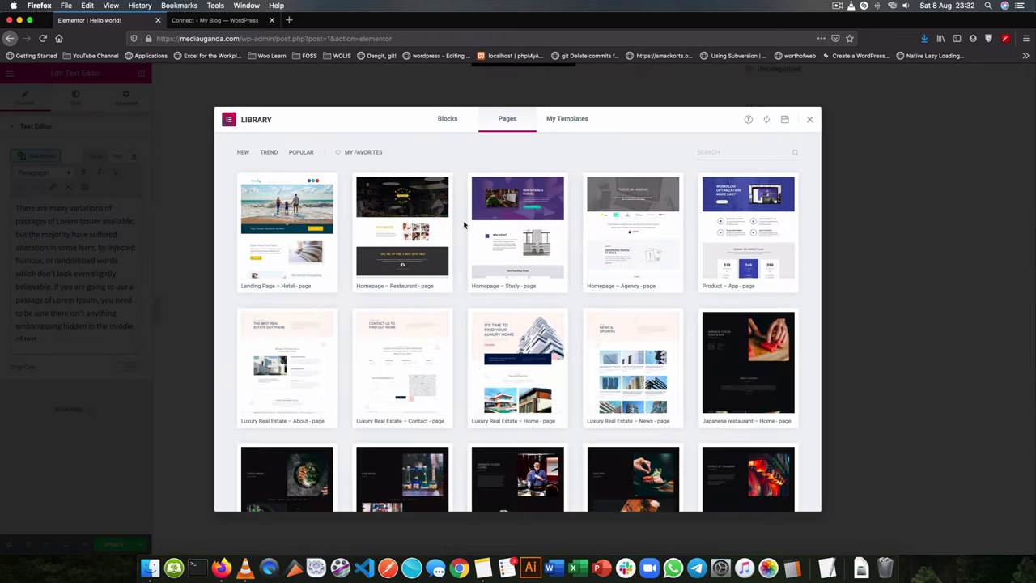
mouse_move(403, 226)
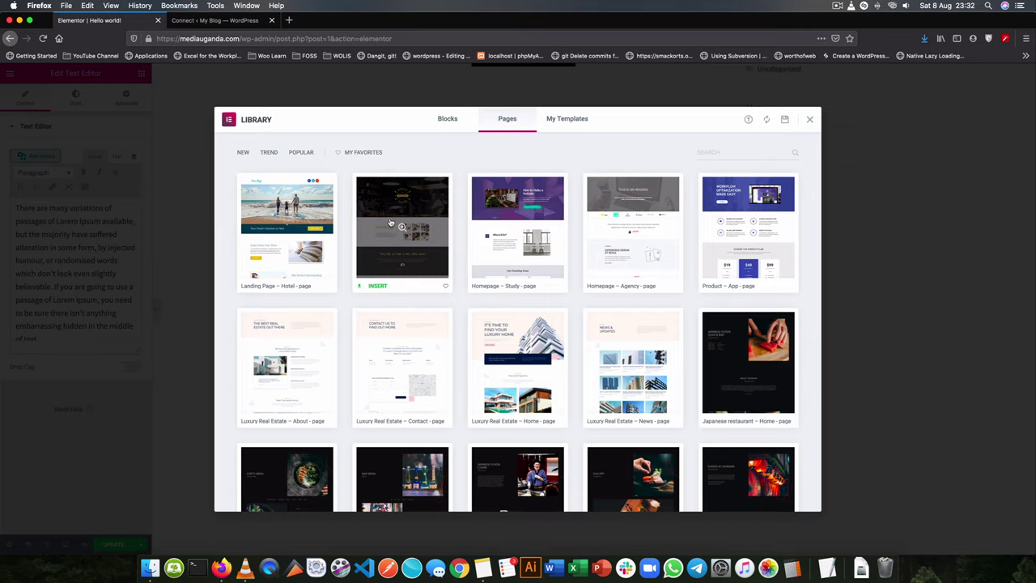
left_click(373, 285)
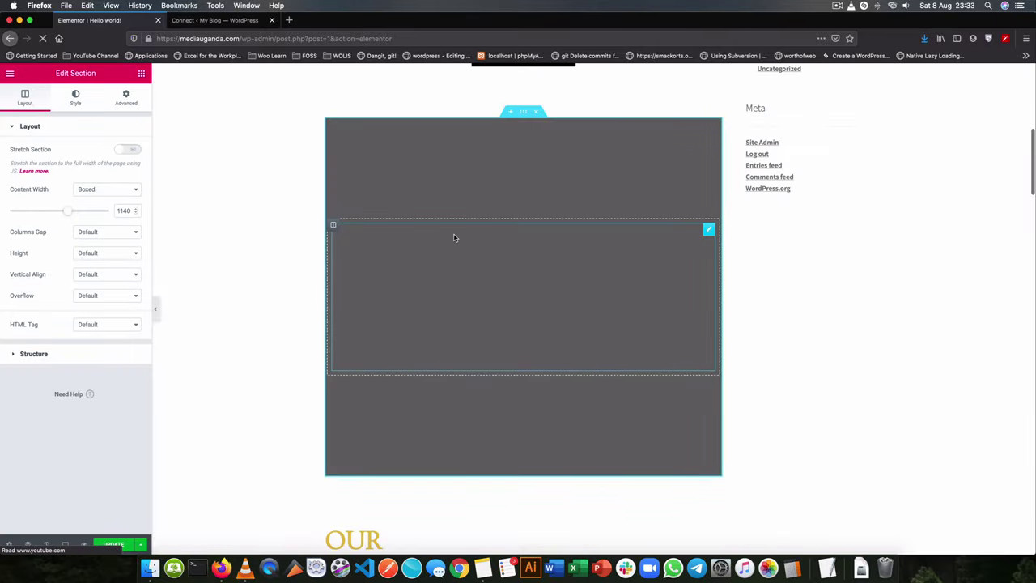
scroll(481, 220, "down", 3)
scroll(482, 221, "down", 2)
scroll(482, 221, "down", 2)
scroll(481, 221, "down", 2)
scroll(482, 221, "down", 2)
scroll(482, 221, "down", 3)
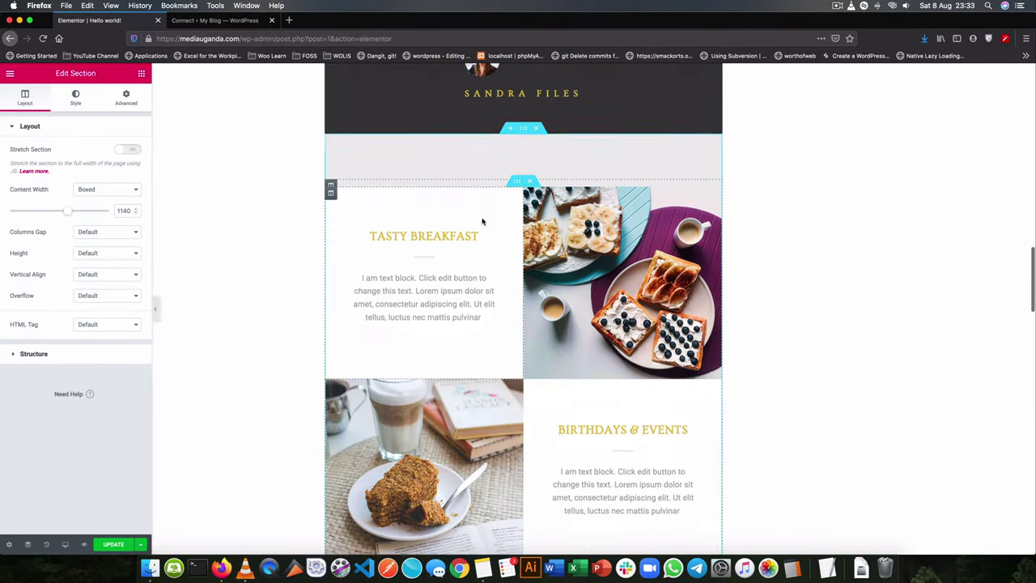
scroll(482, 221, "down", 5)
scroll(481, 221, "down", 3)
scroll(481, 221, "down", 3)
scroll(482, 221, "down", 3)
scroll(482, 221, "down", 2)
scroll(482, 221, "down", 1)
scroll(482, 221, "down", 1)
scroll(481, 221, "down", 1)
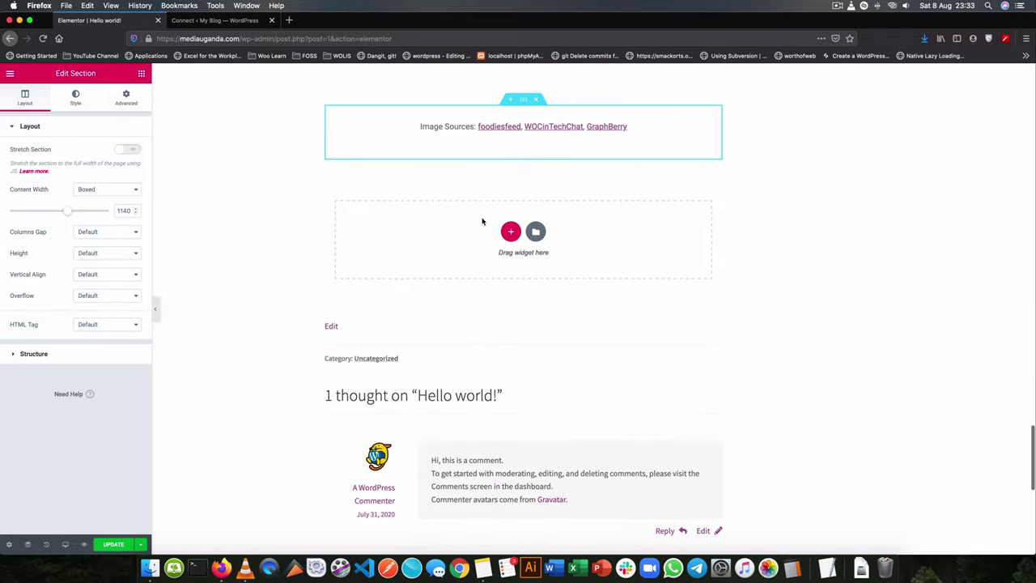
scroll(481, 221, "up", 5)
scroll(481, 220, "up", 2)
scroll(481, 221, "up", 3)
scroll(482, 221, "up", 5)
scroll(482, 221, "up", 5)
scroll(482, 221, "up", 5)
scroll(481, 219, "up", 3)
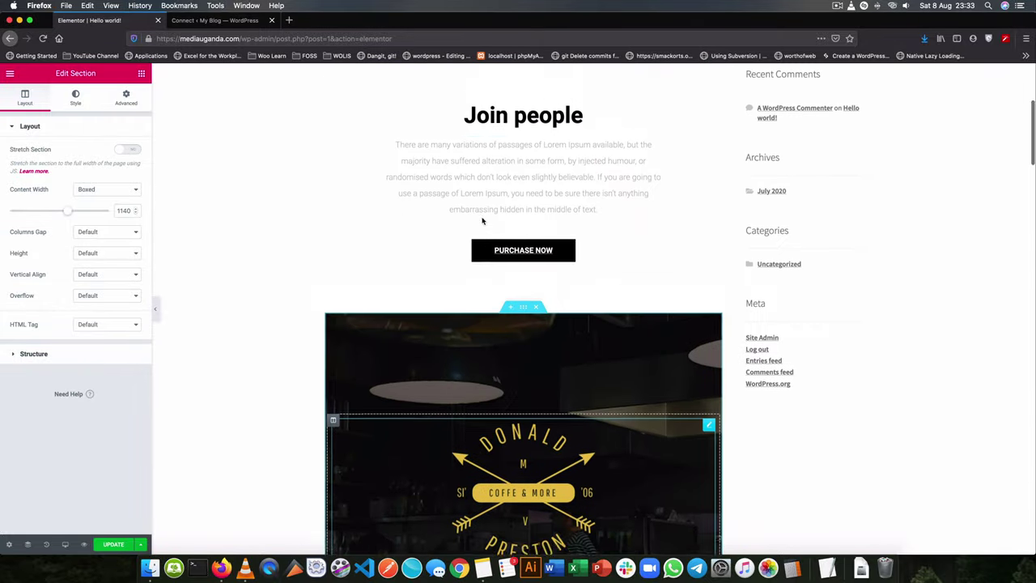
scroll(481, 218, "up", 1)
scroll(482, 218, "up", 1)
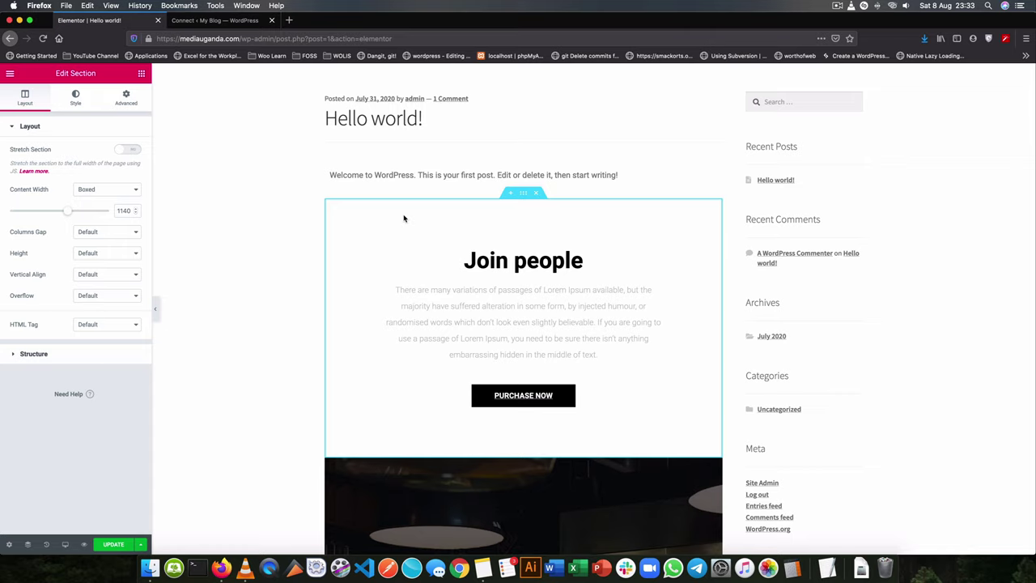
Step: Set Page Layout in Post Settings to Elementor Canvas instead of Elementor Full Width
left_click(10, 546)
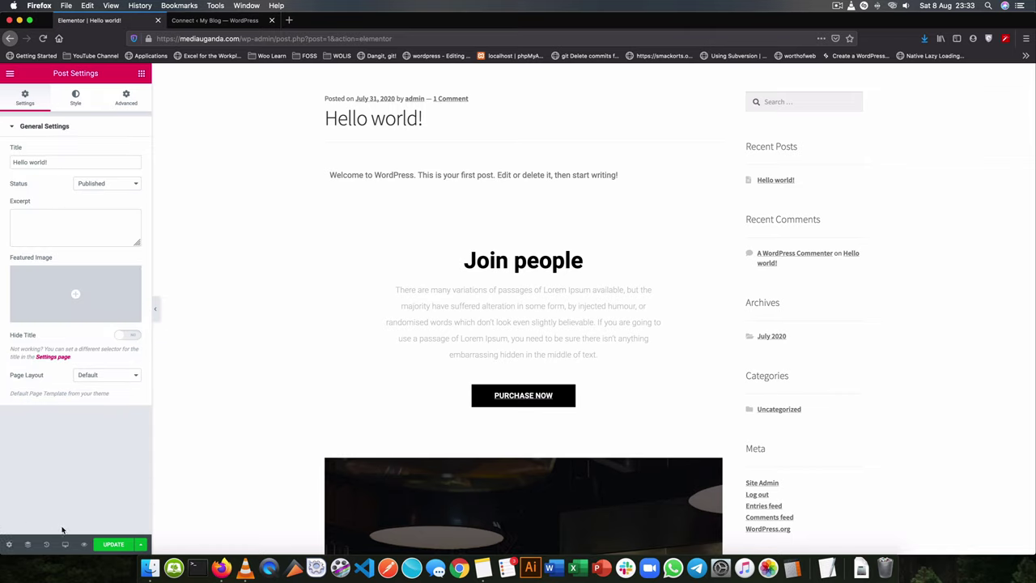
left_click(128, 378)
left_click(126, 380)
left_click(121, 390)
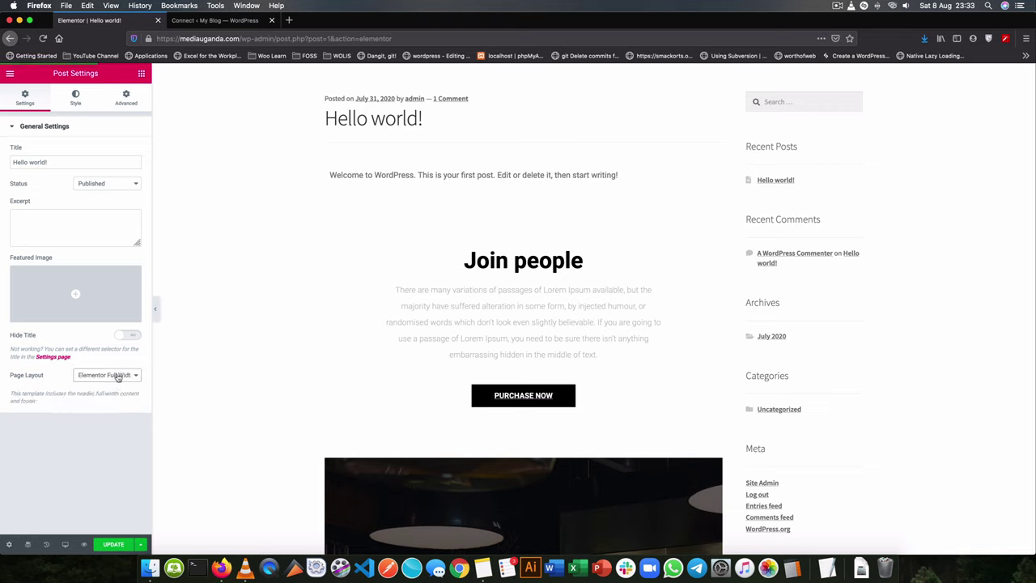
left_click(118, 376)
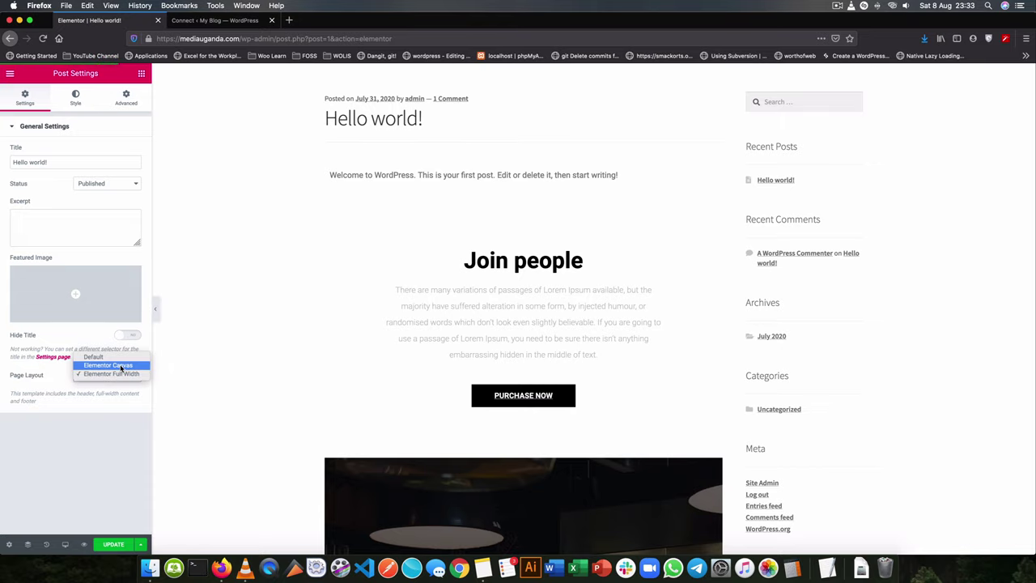
left_click(121, 367)
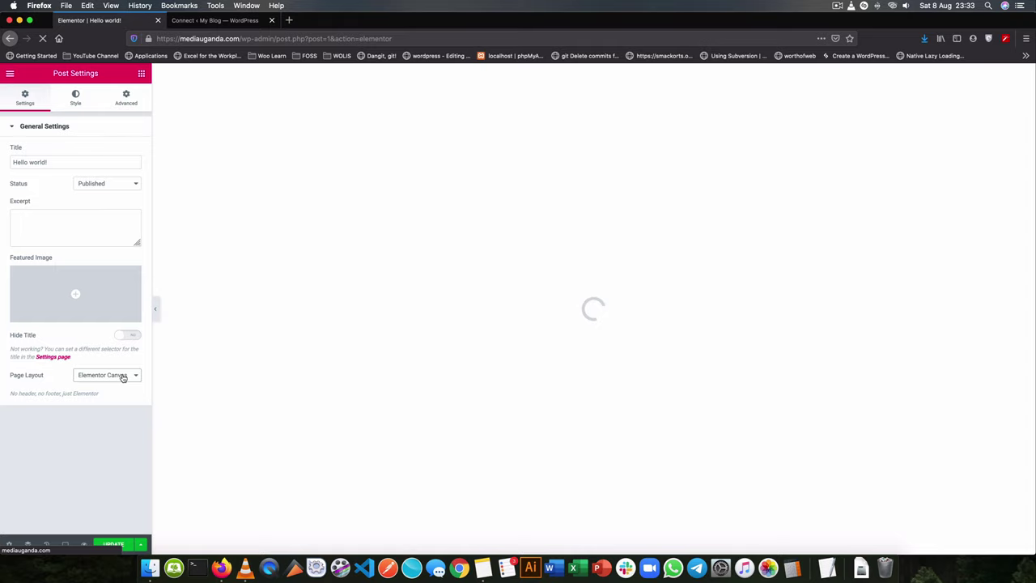
scroll(721, 420, "down", 1)
scroll(722, 420, "down", 1)
scroll(721, 420, "down", 2)
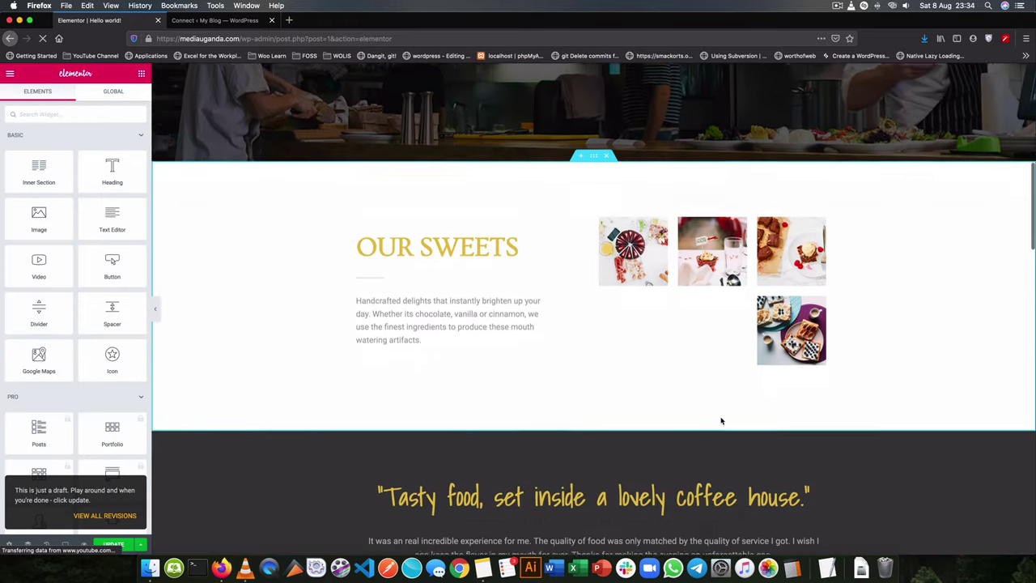
scroll(721, 420, "down", 2)
scroll(721, 420, "down", 2)
scroll(721, 420, "down", 2)
scroll(721, 420, "down", 3)
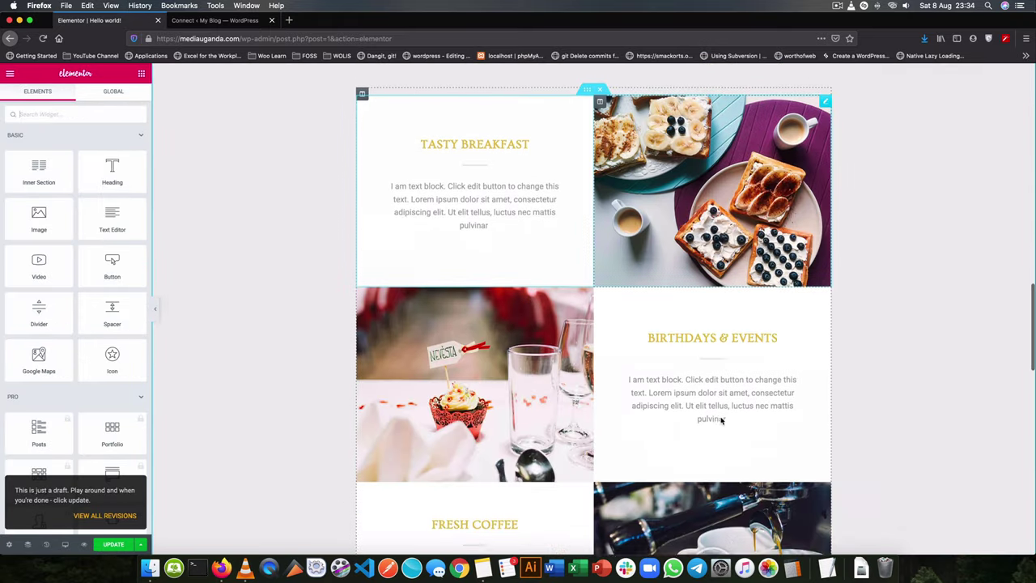
scroll(721, 420, "down", 2)
scroll(721, 420, "down", 5)
scroll(721, 420, "down", 1)
scroll(721, 420, "down", 2)
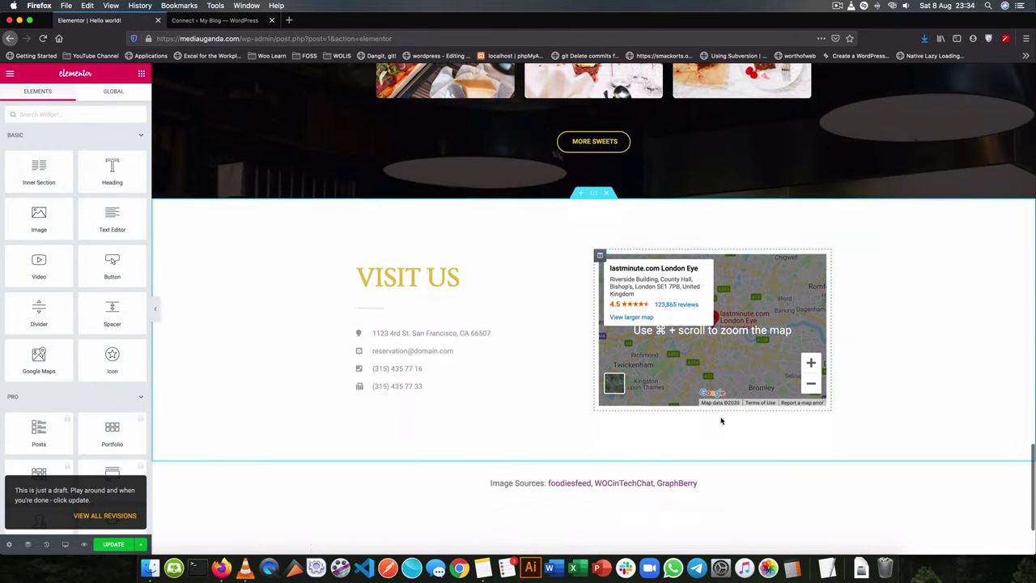
scroll(394, 368, "down", 1)
scroll(393, 371, "down", 2)
scroll(393, 373, "up", 5)
scroll(394, 373, "up", 5)
scroll(393, 372, "up", 5)
scroll(393, 373, "up", 3)
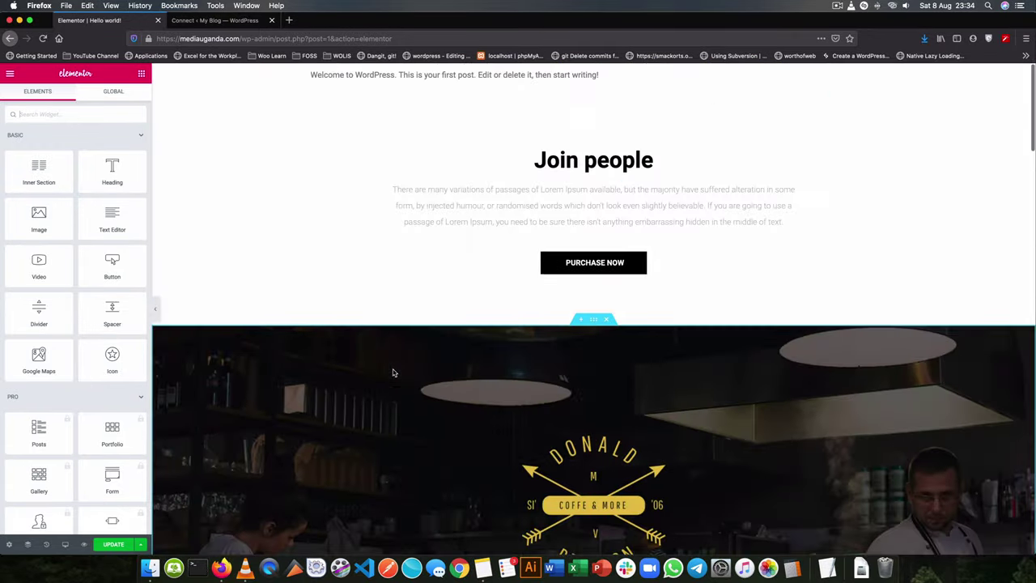
scroll(579, 363, "down", 3)
scroll(571, 362, "down", 1)
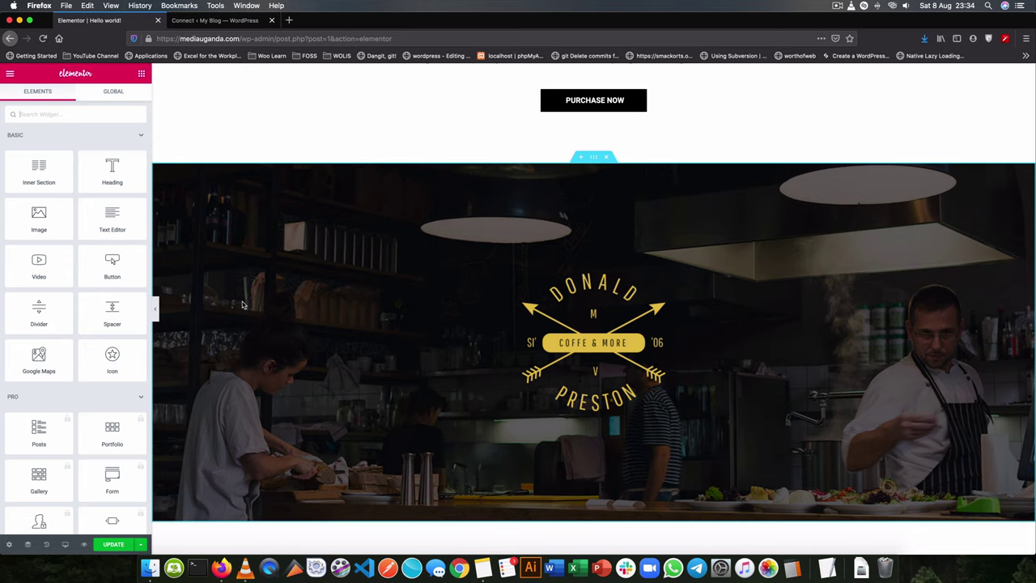
Step: Drag the Join people section down below the dark restaurant hero section
scroll(621, 422, "down", 15)
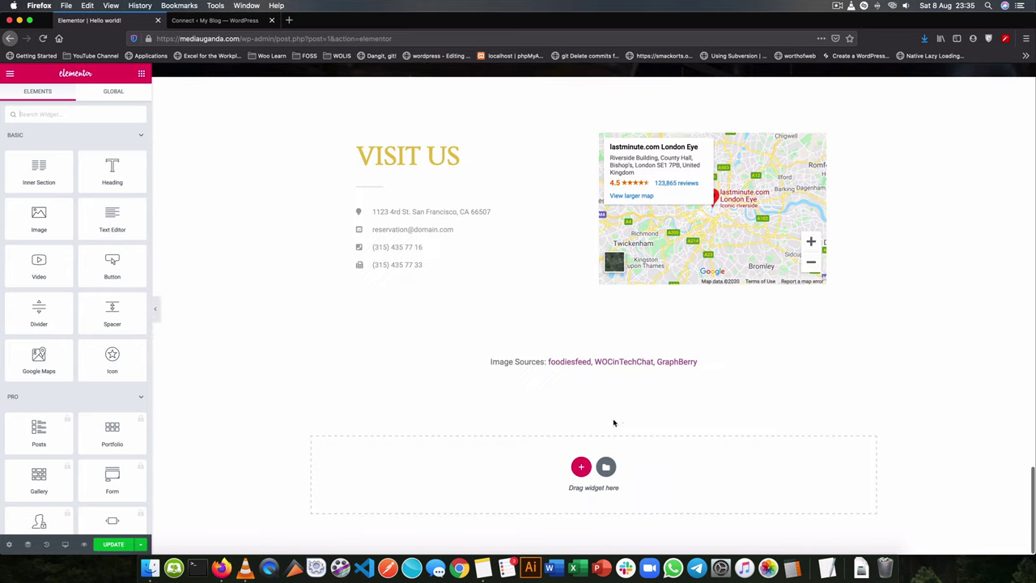
left_click(605, 467)
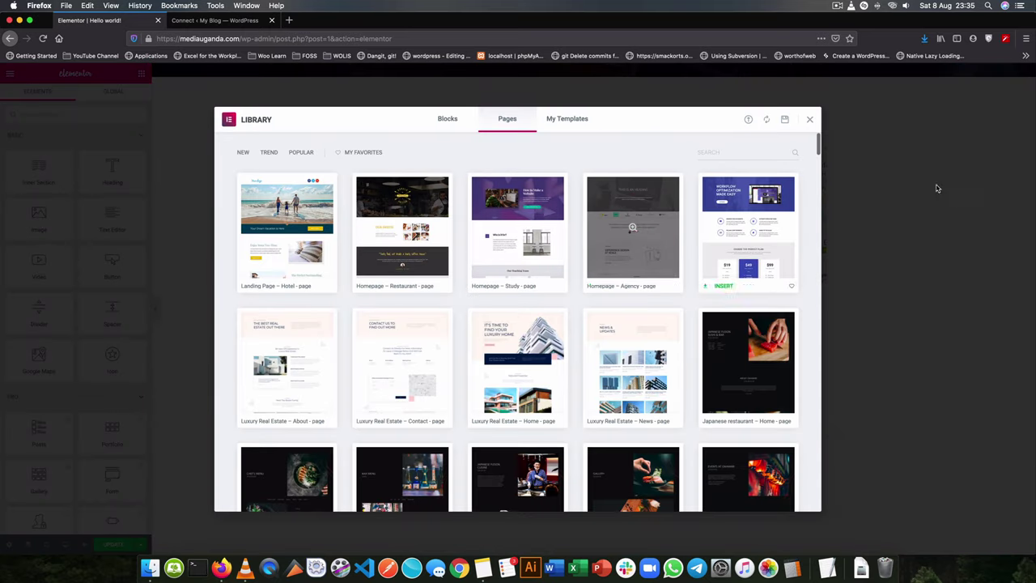
left_click(869, 199)
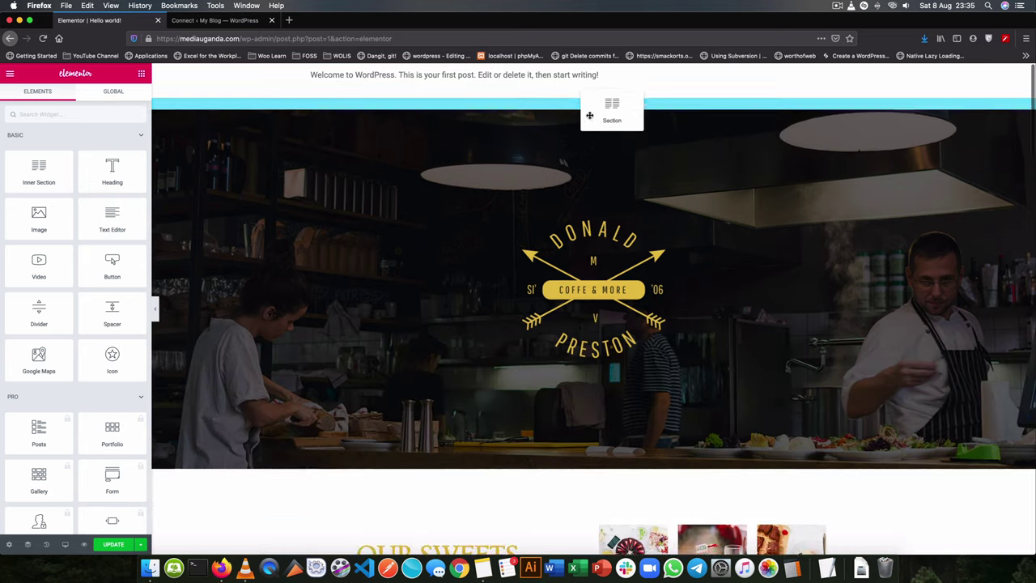
left_click_drag(591, 93, 588, 476)
Step: Open the Library on My Templates, which is still empty
scroll(584, 360, "down", 5)
scroll(556, 241, "down", 3)
scroll(620, 240, "up", 2)
scroll(622, 248, "up", 5)
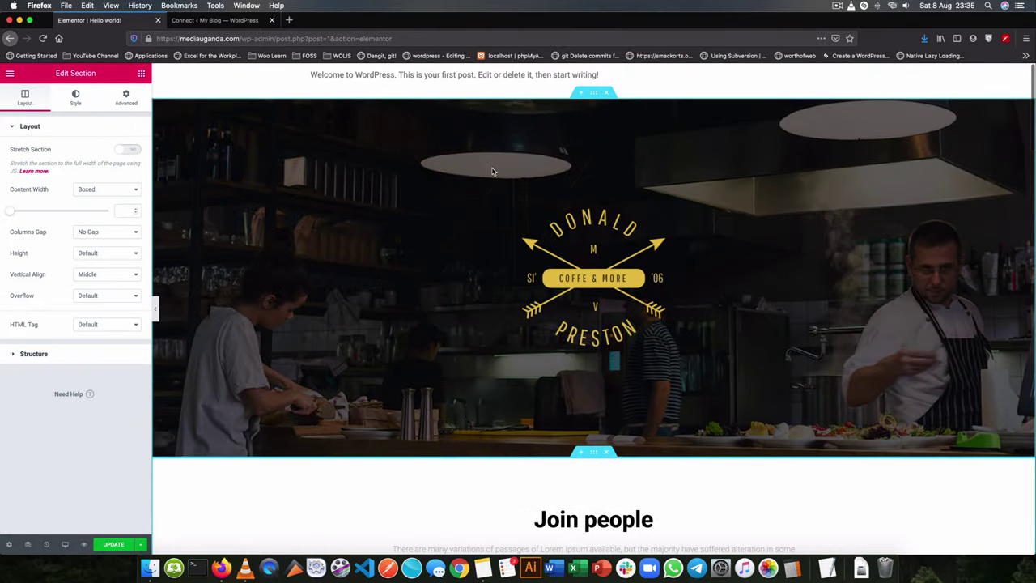
scroll(490, 170, "down", 10)
scroll(491, 170, "down", 10)
scroll(492, 170, "down", 10)
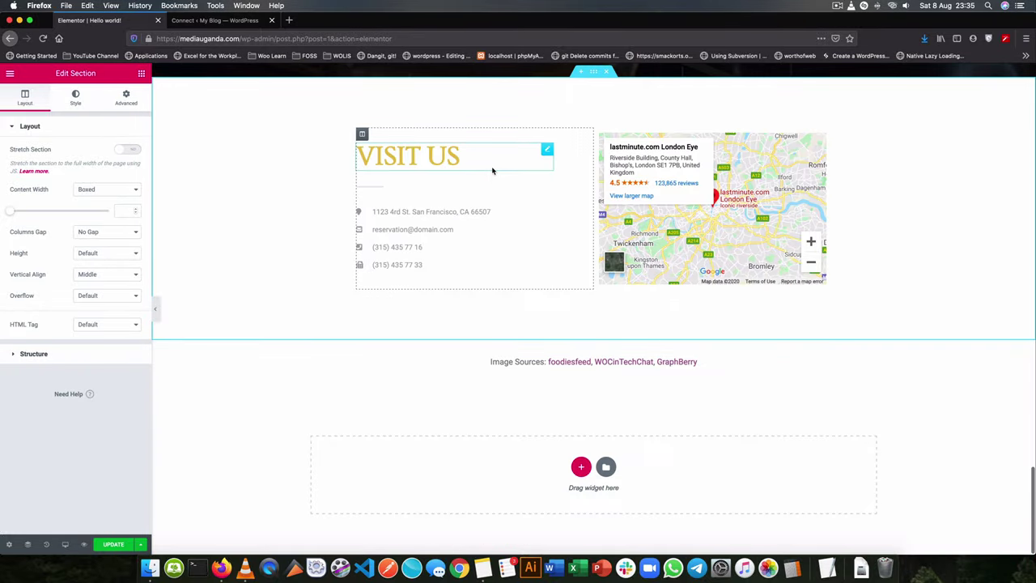
left_click(606, 466)
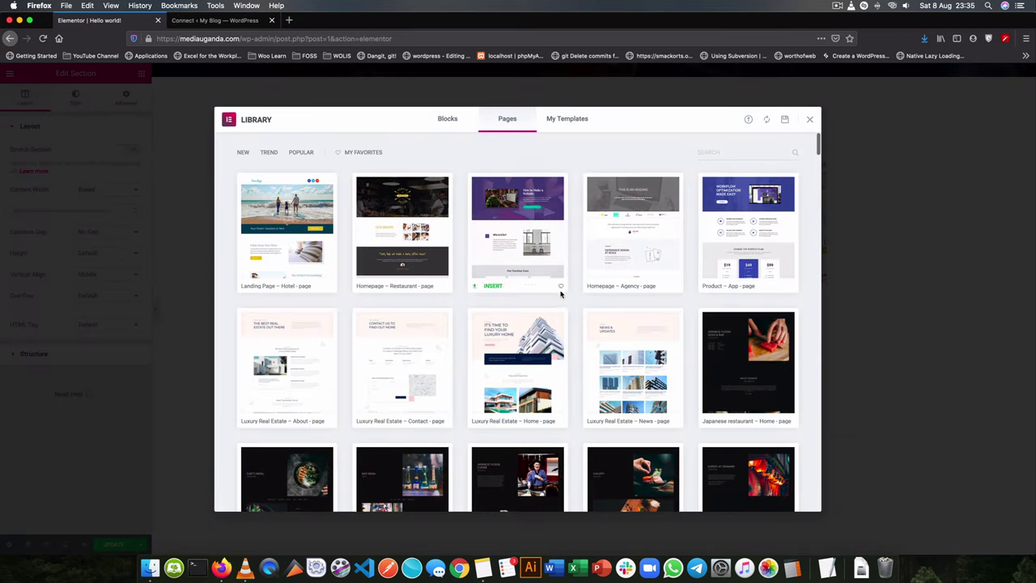
left_click(576, 121)
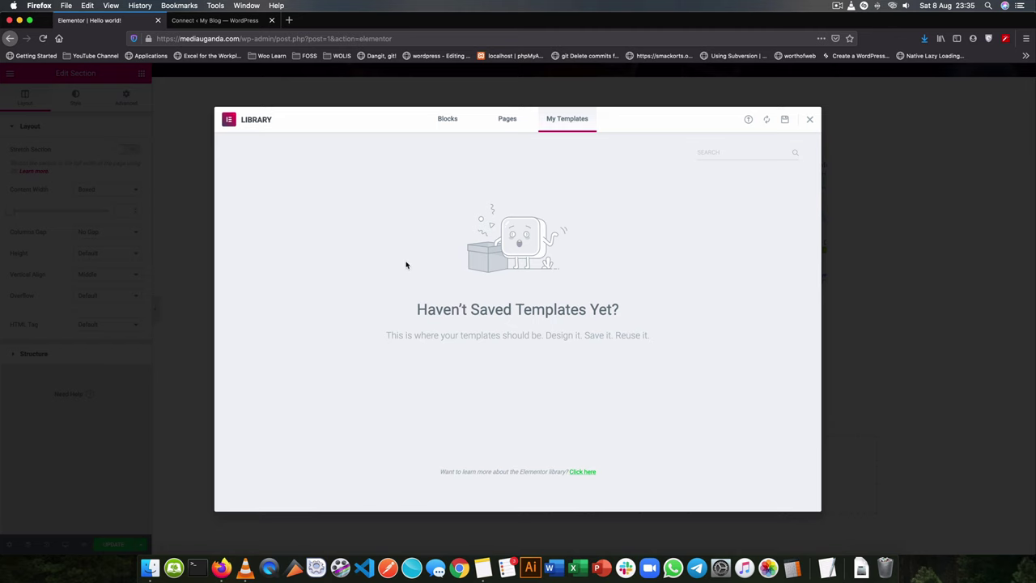
Step: Change the Our Sweets heading size from Large to Medium
left_click(842, 114)
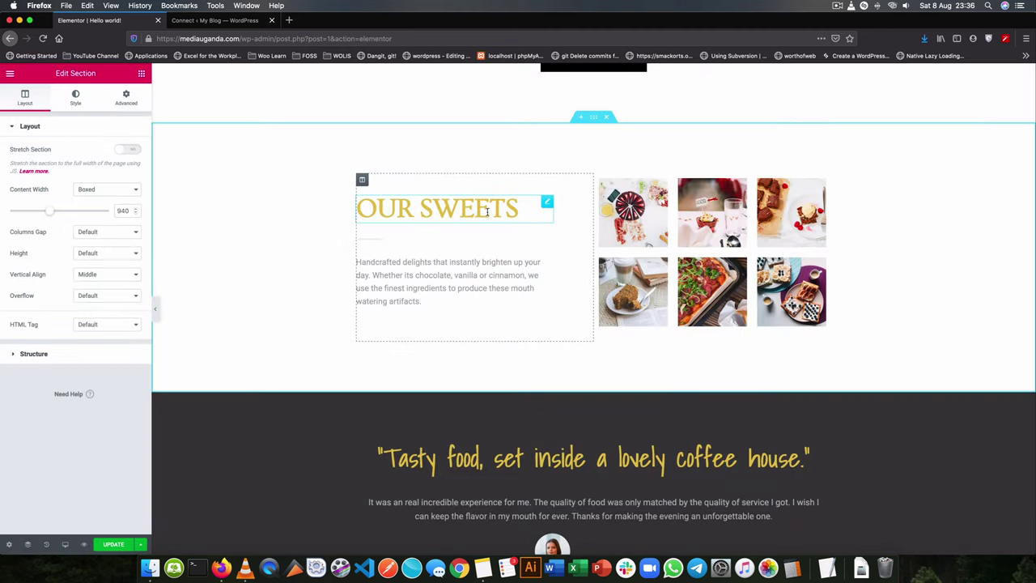
left_click(415, 211)
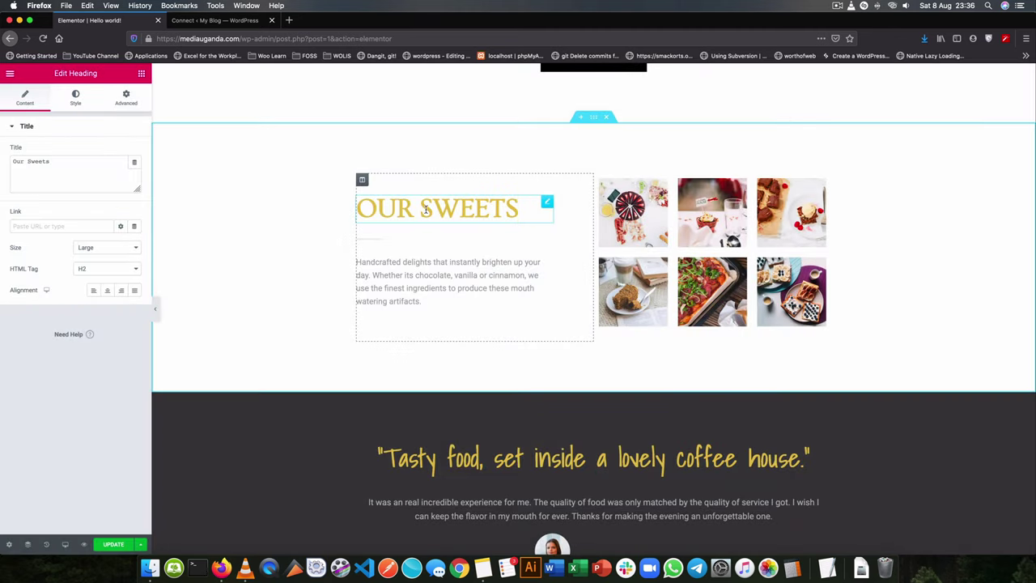
left_click(108, 248)
left_click(104, 249)
left_click(105, 237)
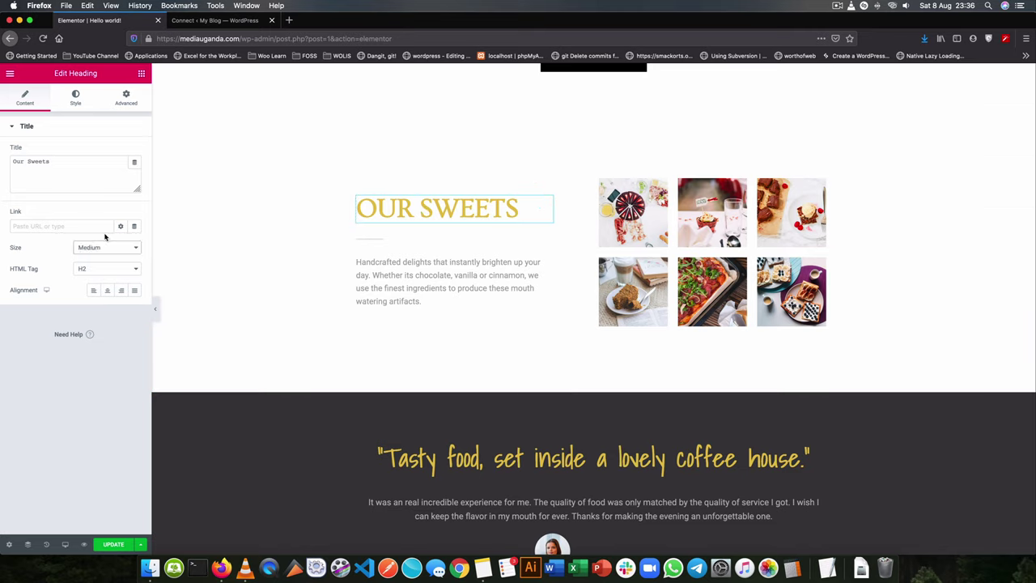
Step: Enlarge a sweets gallery image, step to the next one, and close the lightbox
left_click(647, 229)
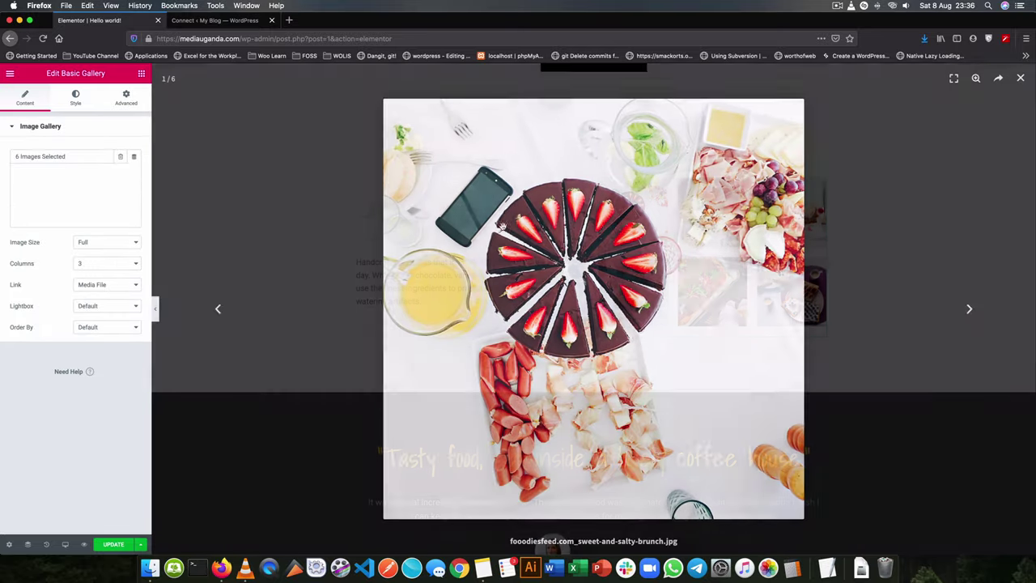
left_click(969, 308)
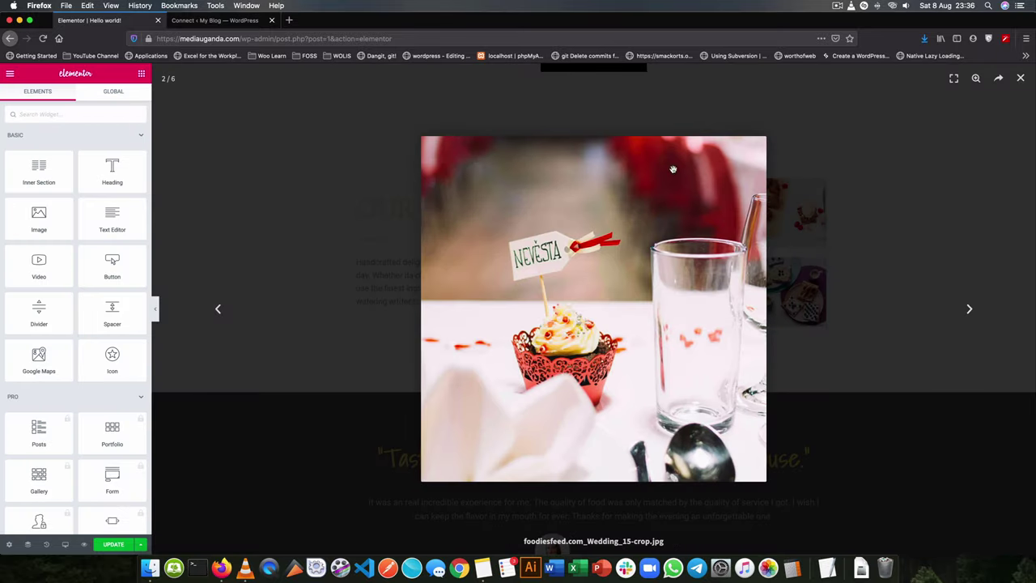
left_click(751, 118)
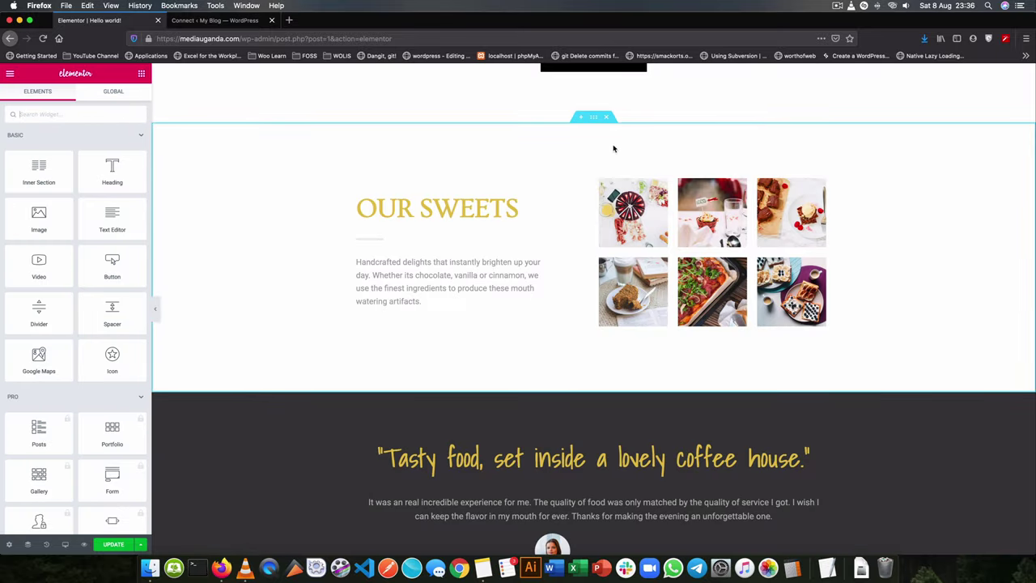
Step: Save the Our Sweets section as library template 'idea 2' and preview it
right_click(596, 121)
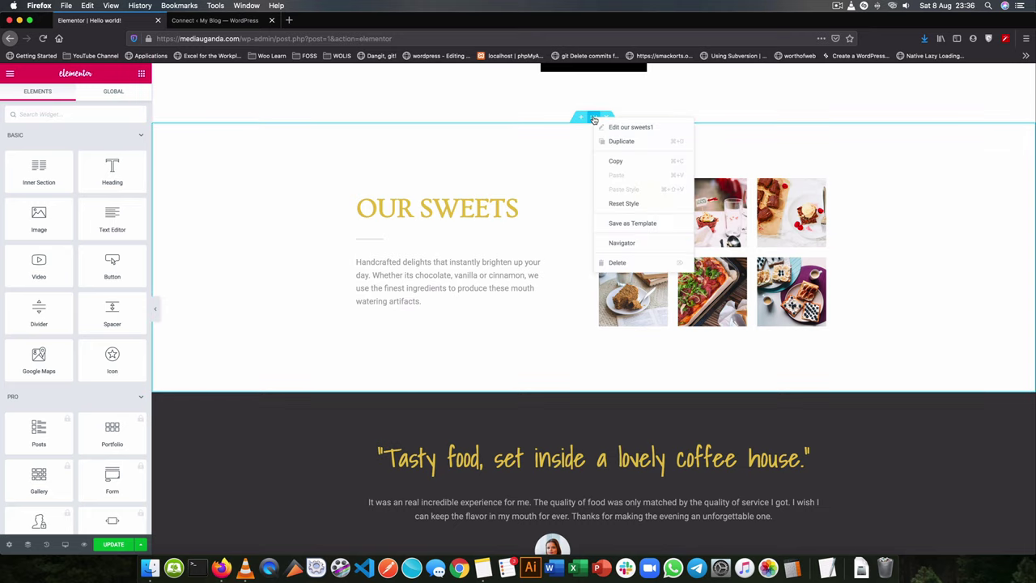
left_click(632, 223)
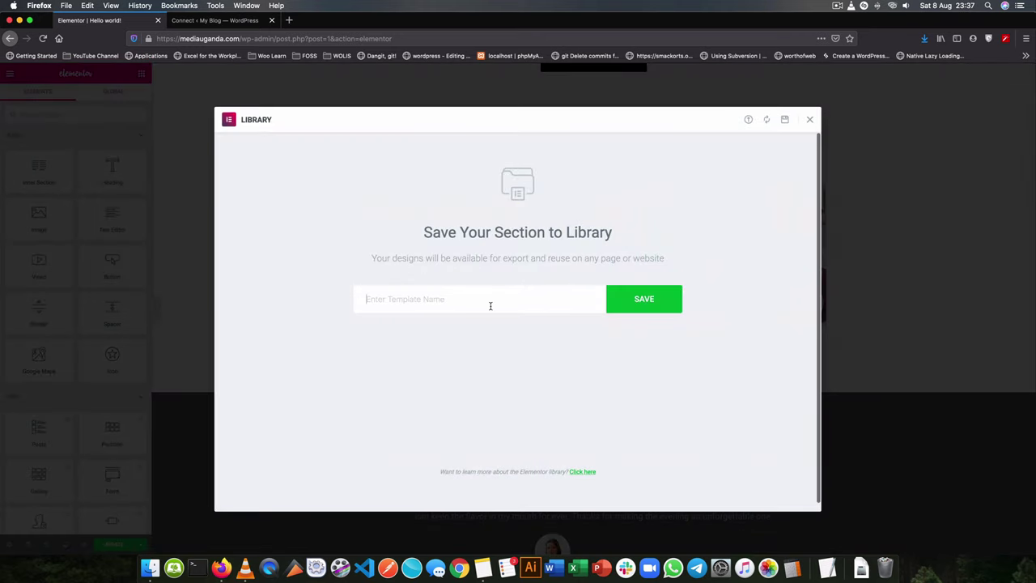
type("idea 2")
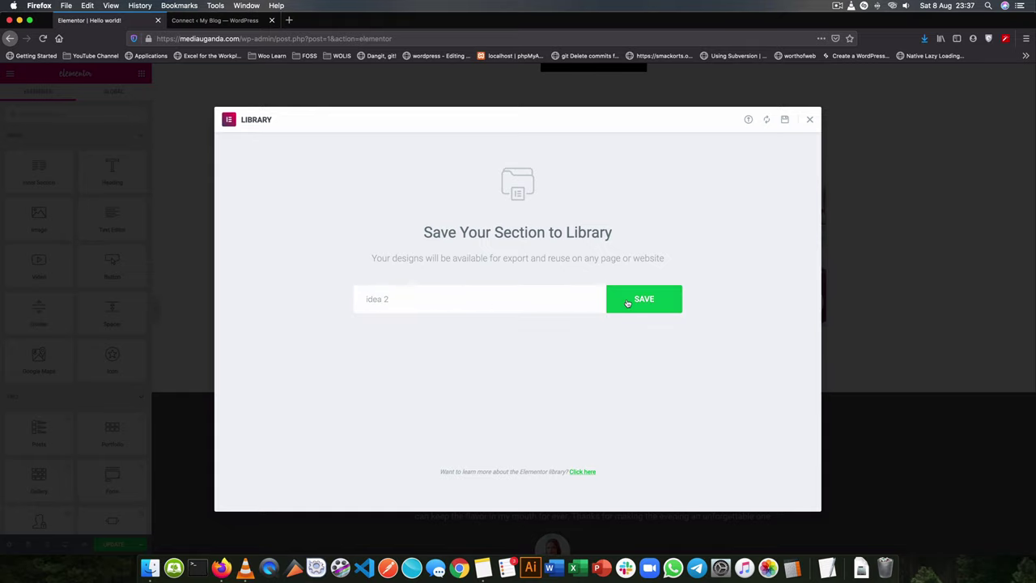
left_click(629, 300)
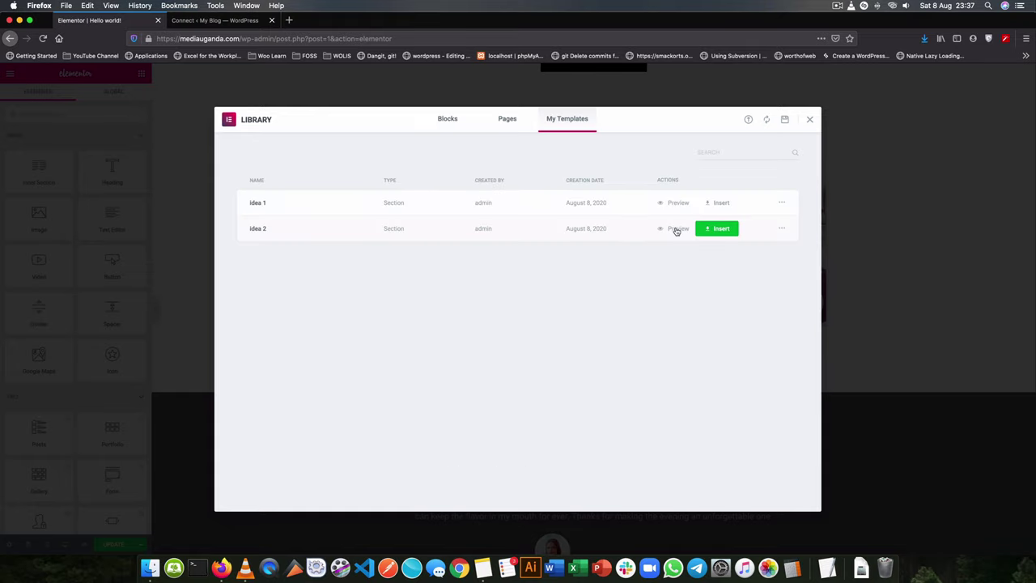
left_click(676, 229)
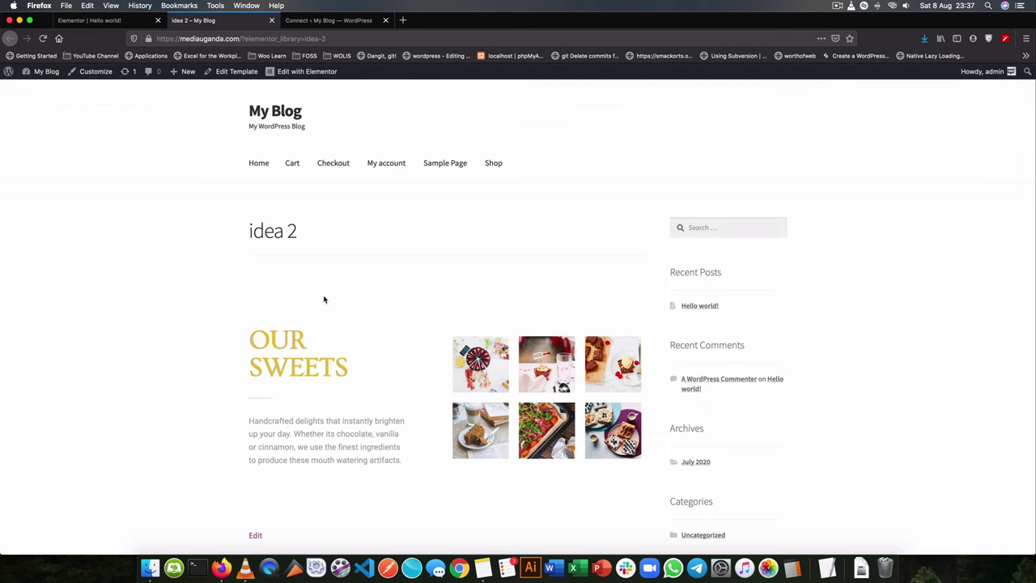
Step: Scroll the 'idea 2' preview page to see the full Our Sweets section
scroll(323, 300, "down", 2)
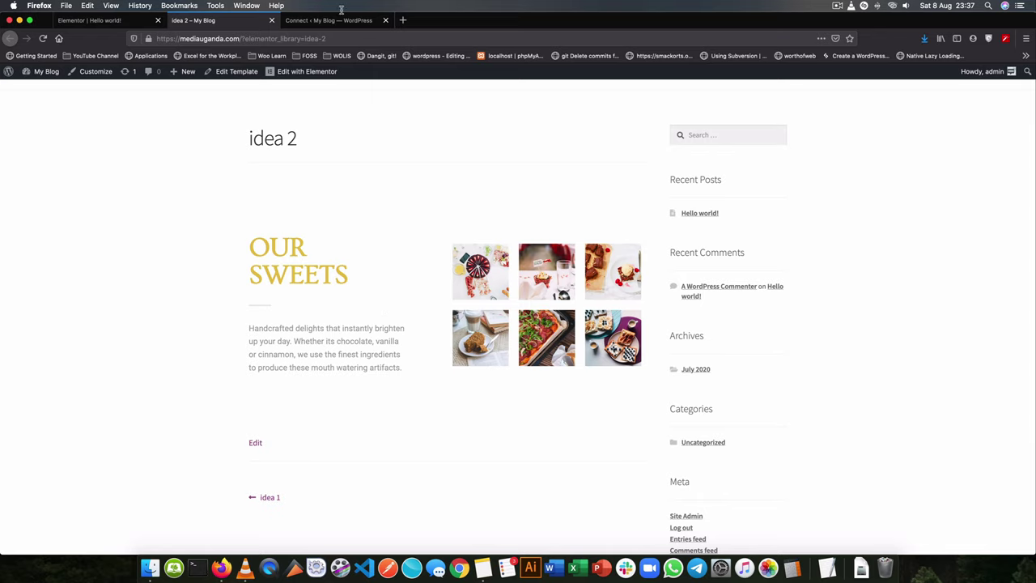
left_click(272, 20)
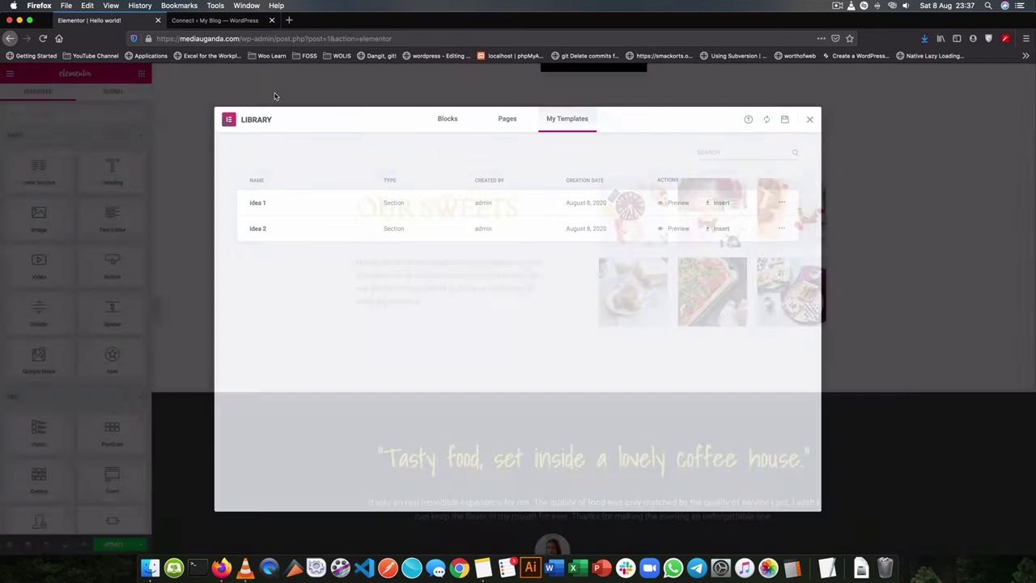
left_click(296, 94)
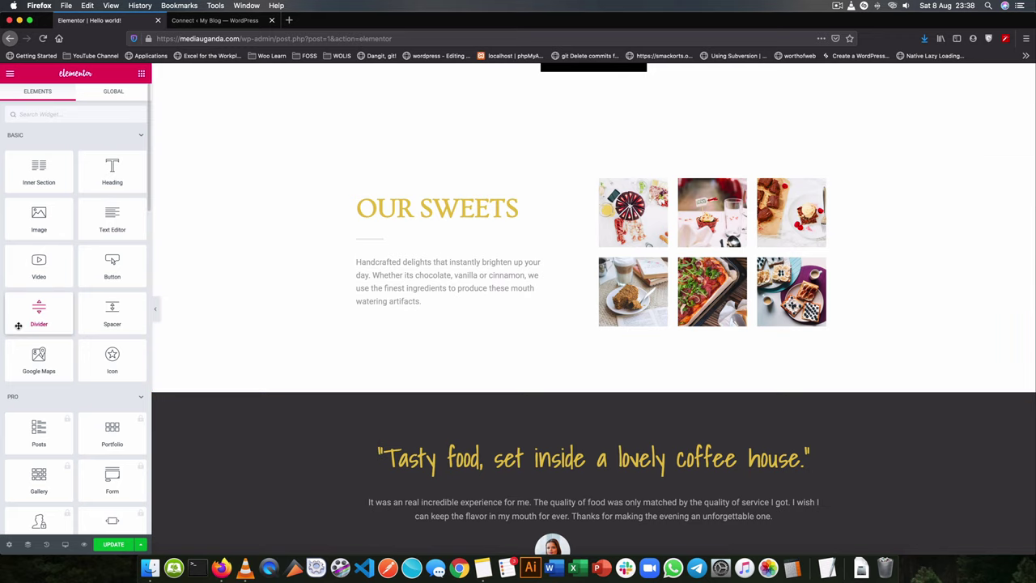
scroll(32, 316, "down", 5)
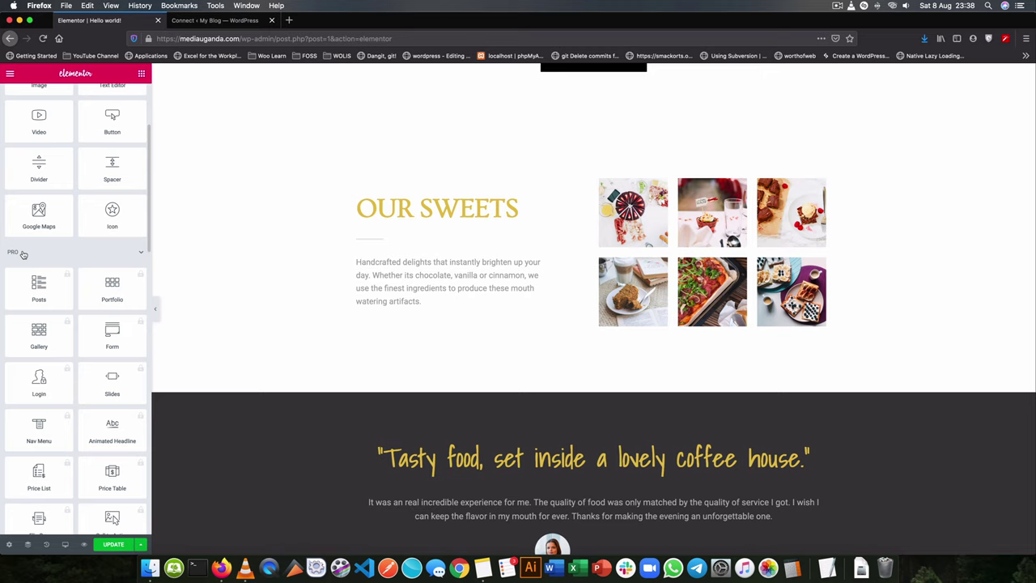
scroll(28, 259, "up", 4)
scroll(32, 267, "up", 1)
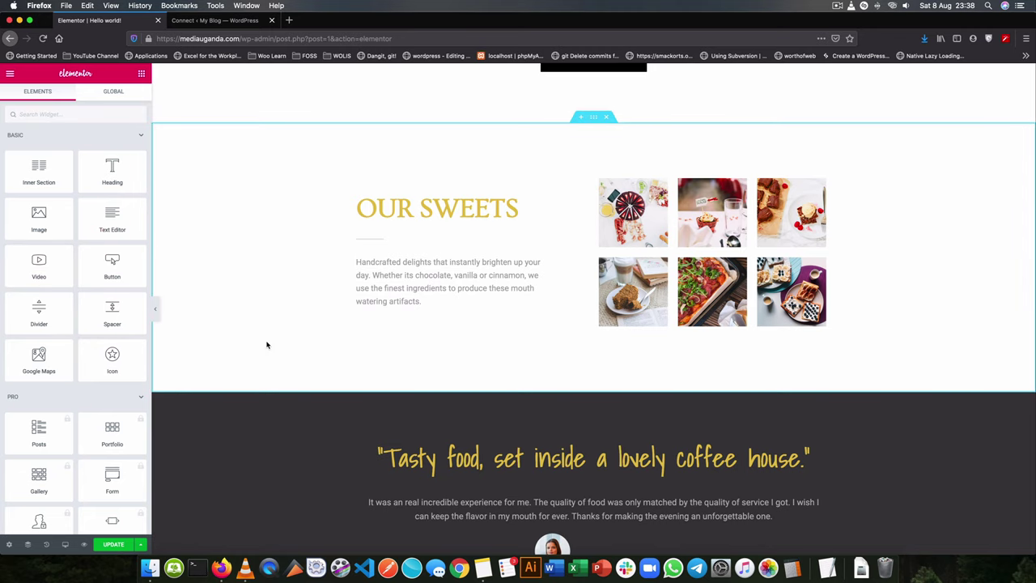
scroll(522, 290, "down", 2)
scroll(522, 290, "down", 10)
scroll(521, 289, "down", 9)
scroll(469, 289, "down", 6)
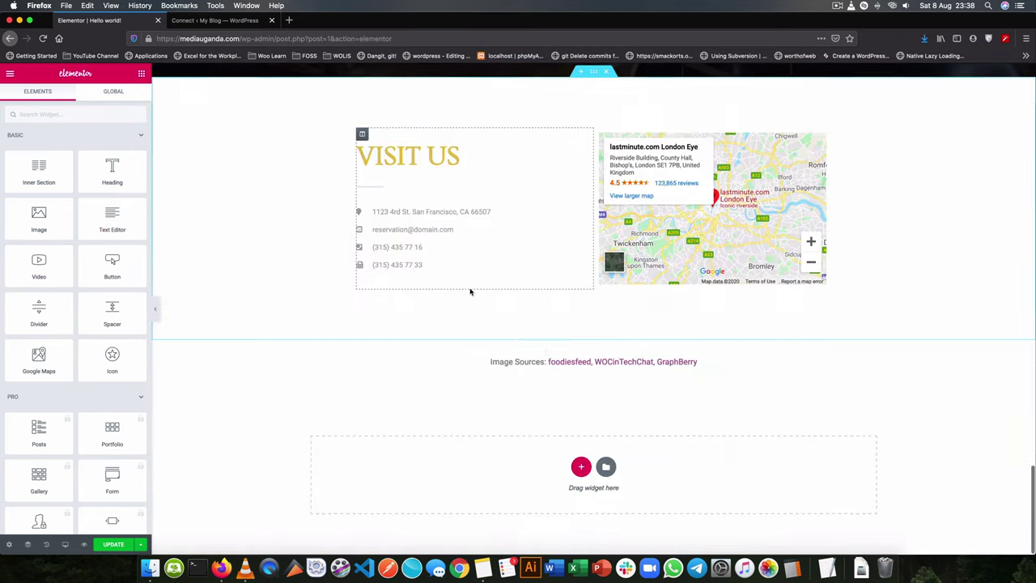
Step: Reopen the template library and scroll through the designs under its Pages tab
left_click(606, 467)
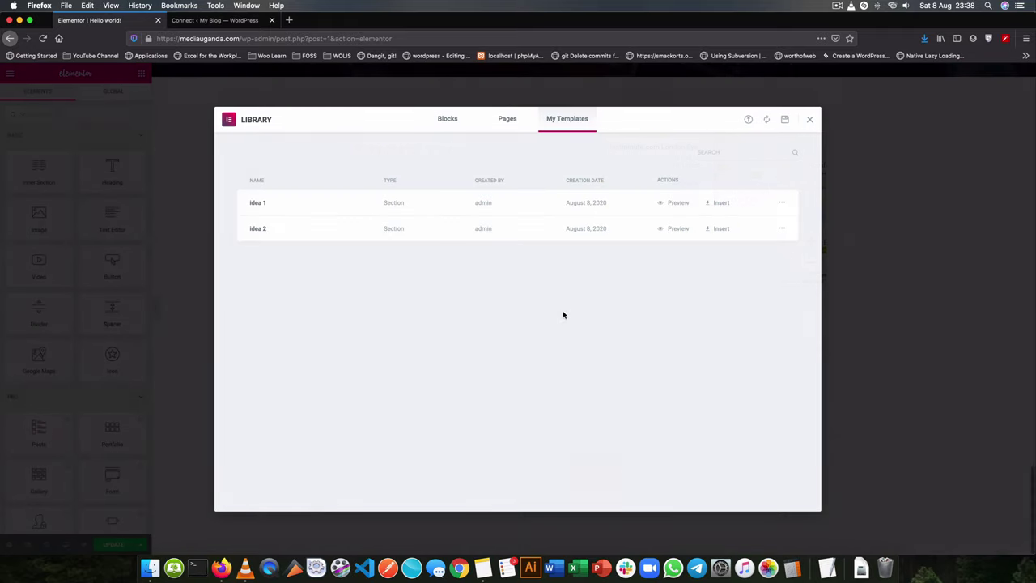
left_click(510, 122)
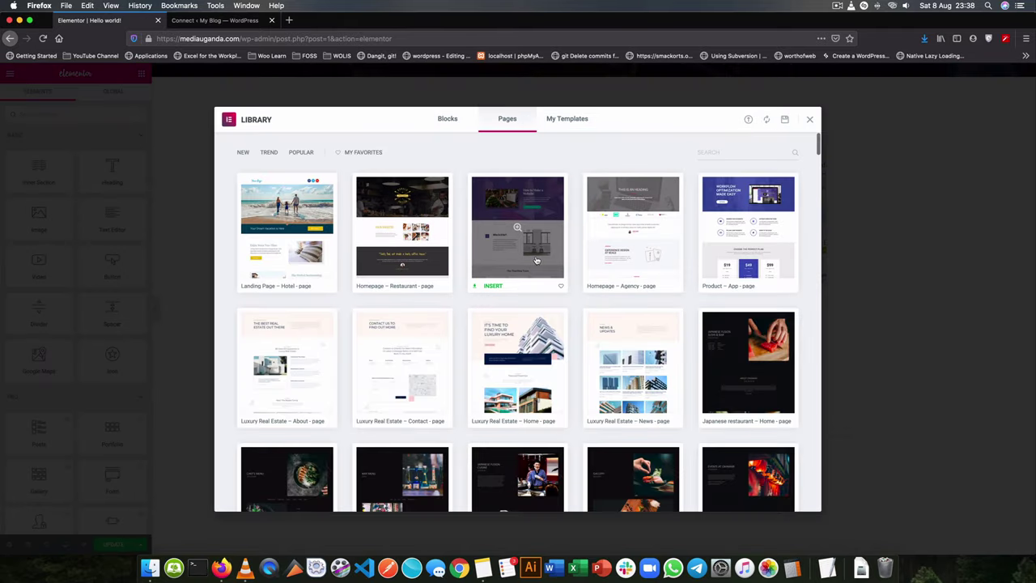
scroll(490, 332, "down", 4)
scroll(490, 332, "down", 3)
scroll(490, 333, "down", 4)
scroll(490, 332, "down", 2)
scroll(578, 255, "down", 5)
scroll(550, 295, "down", 4)
scroll(550, 295, "down", 4)
scroll(559, 275, "down", 3)
scroll(580, 245, "down", 1)
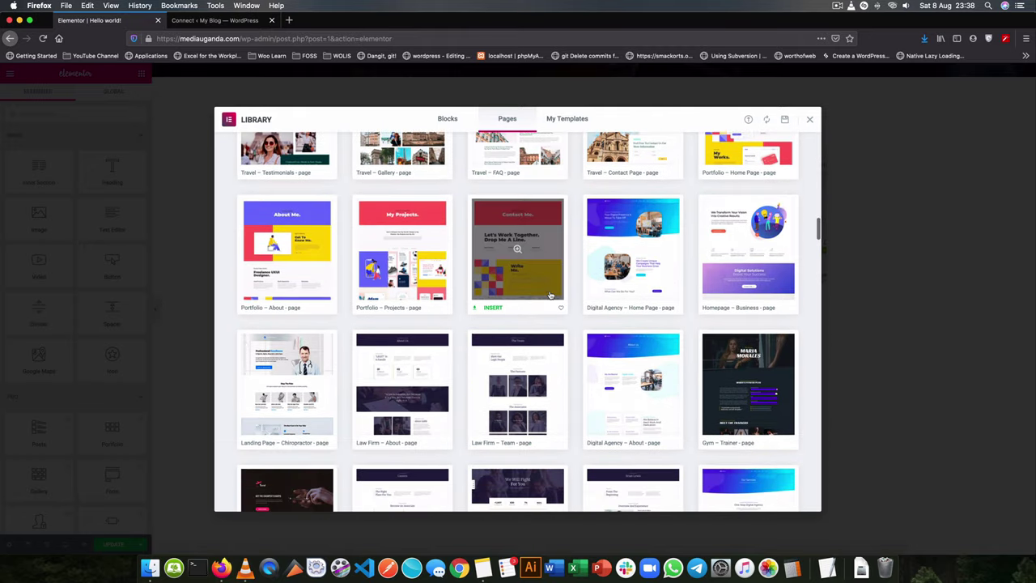
scroll(567, 308, "down", 3)
scroll(524, 309, "down", 5)
scroll(525, 308, "down", 4)
scroll(526, 305, "down", 3)
scroll(486, 301, "down", 1)
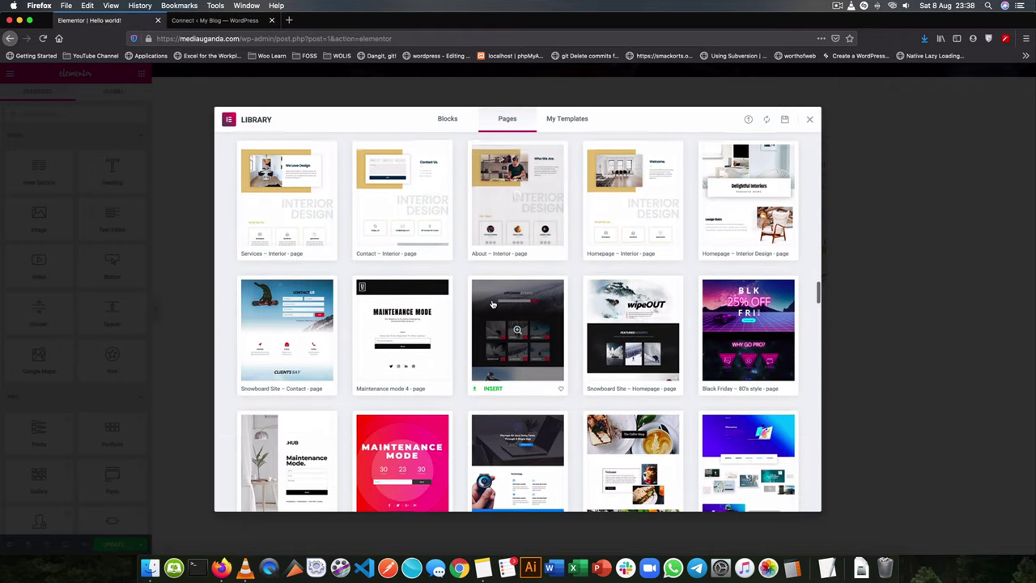
left_click(186, 305)
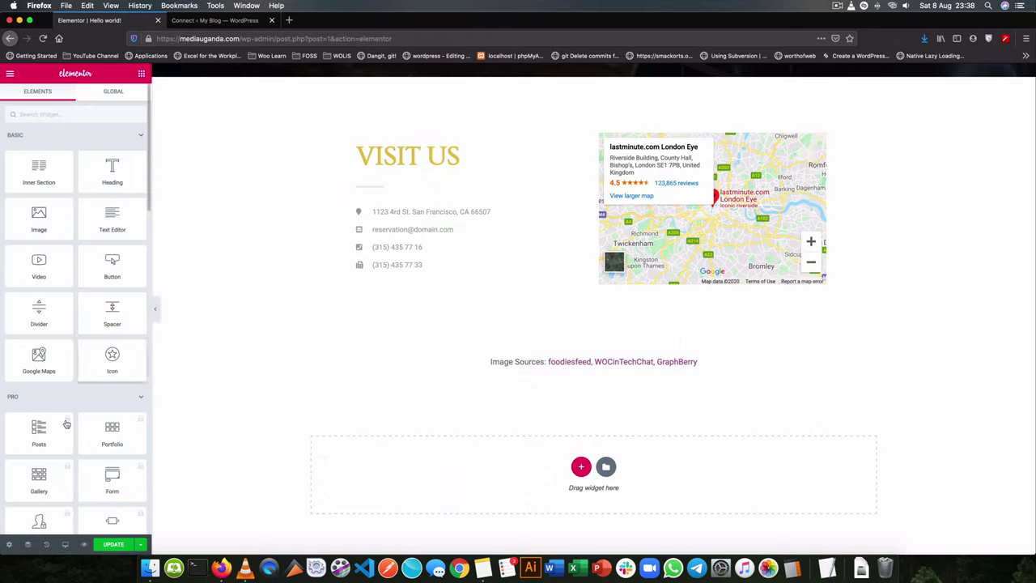
scroll(71, 429, "down", 3)
left_click(41, 331)
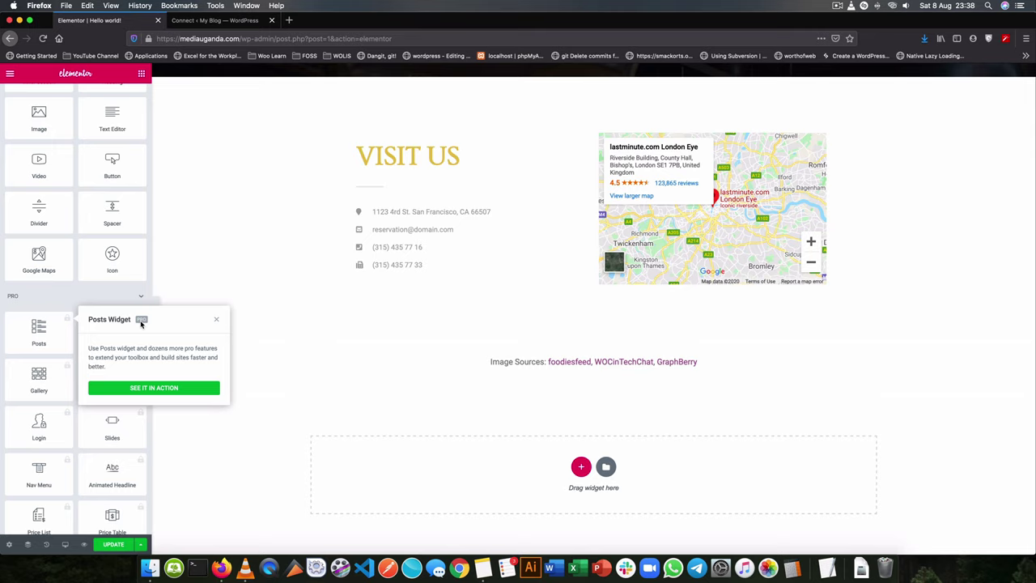
left_click(208, 293)
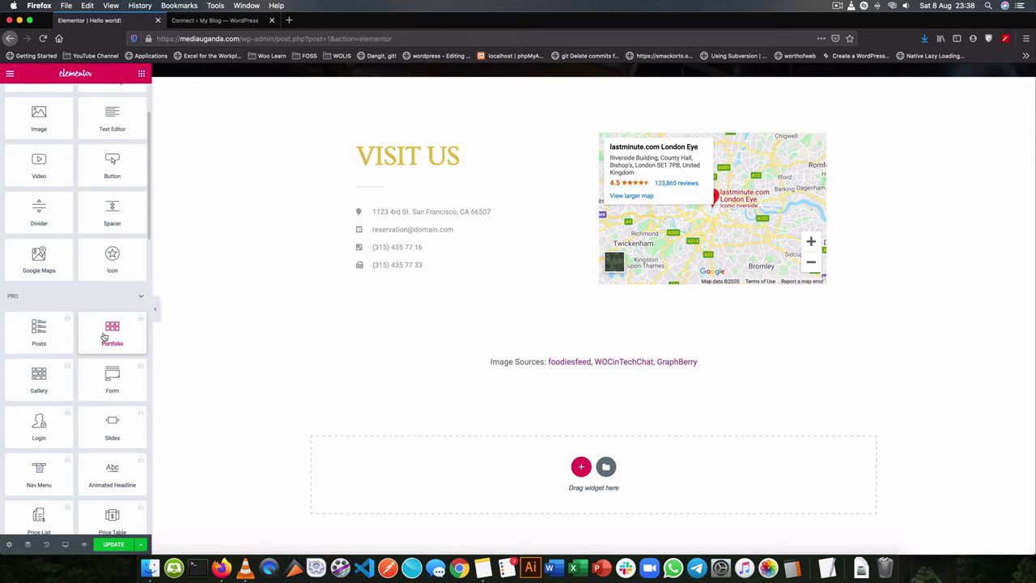
scroll(105, 332, "down", 1)
scroll(121, 324, "down", 5)
scroll(97, 307, "down", 3)
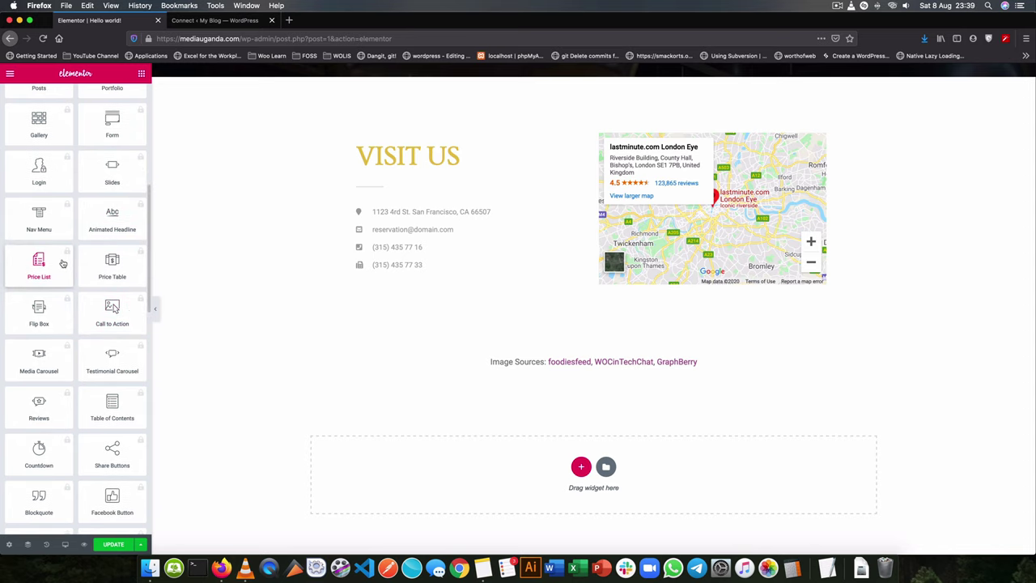
scroll(63, 264, "down", 3)
scroll(49, 235, "down", 3)
scroll(121, 291, "down", 1)
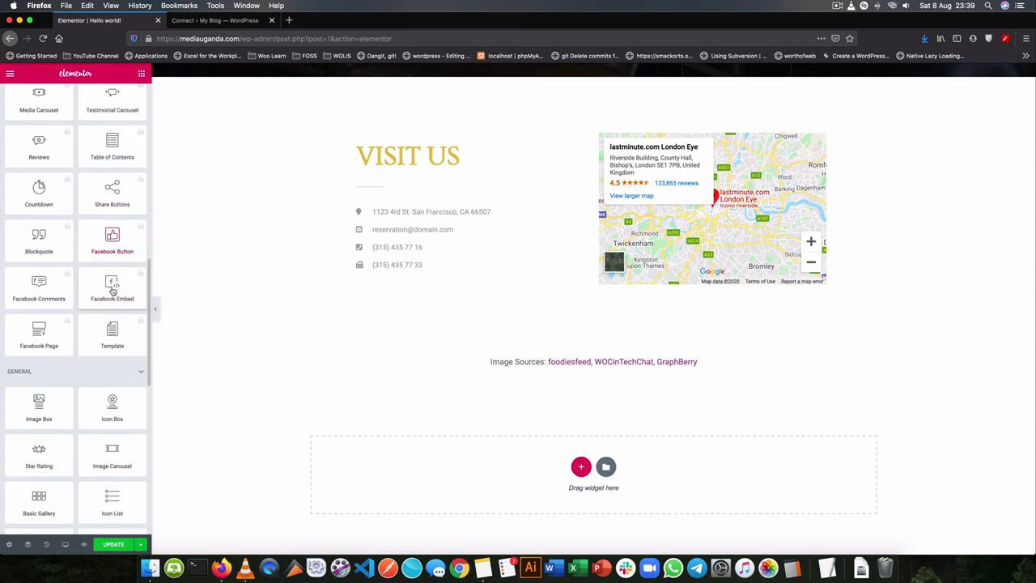
scroll(77, 259, "down", 2)
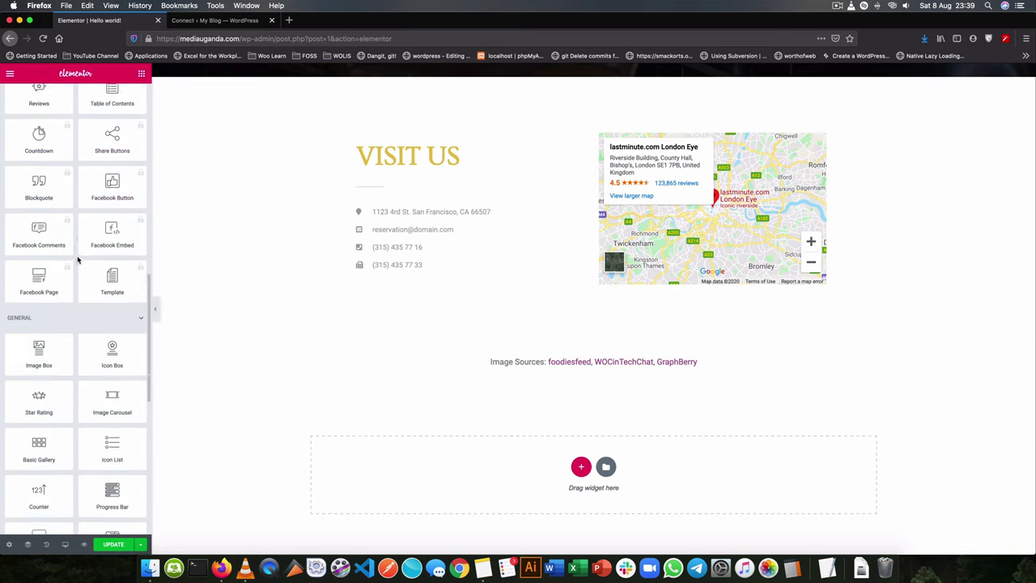
scroll(80, 260, "up", 15)
scroll(121, 324, "down", 4)
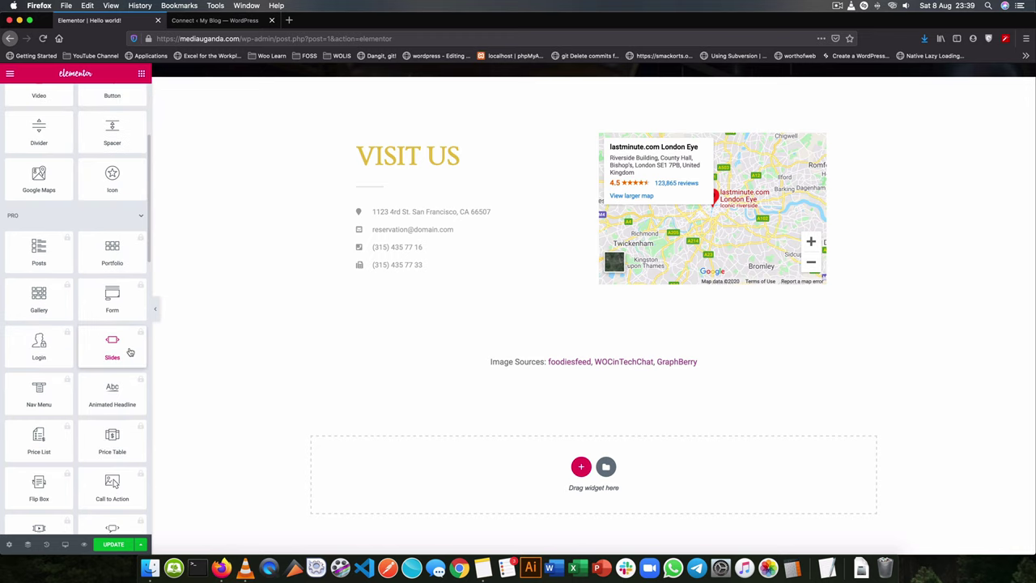